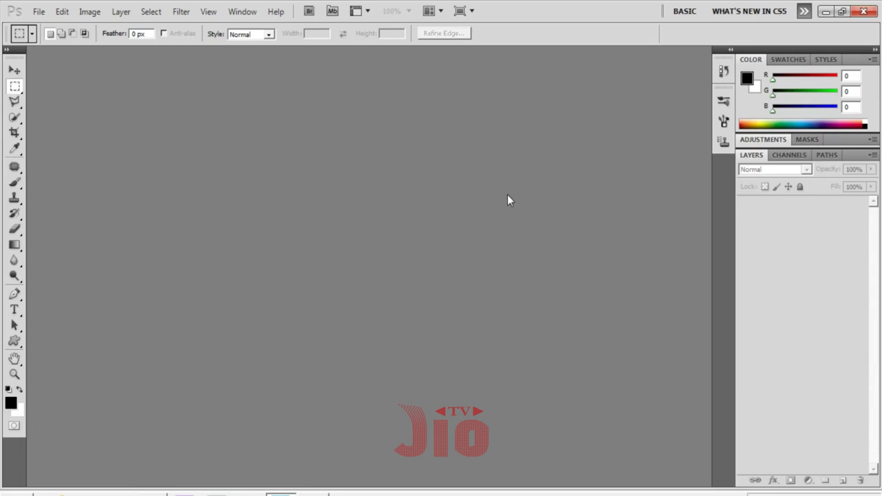
Step: Try to open the unnamed, 23770 and full-length street photo files together from the hand folder, dismissing the error
left_click(39, 12)
key("ctrl+o")
left_click_drag(827, 159, 818, 261)
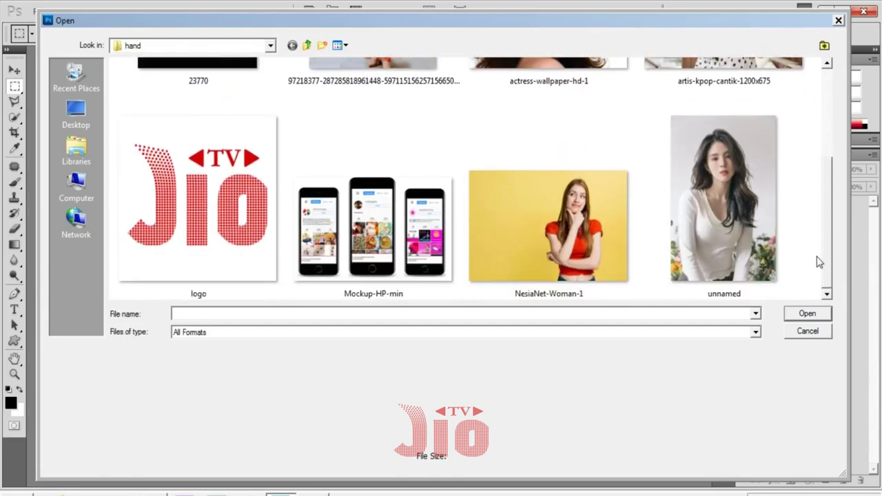
left_click(731, 214)
left_click_drag(826, 265, 835, 172)
left_click(379, 138, "ctrl")
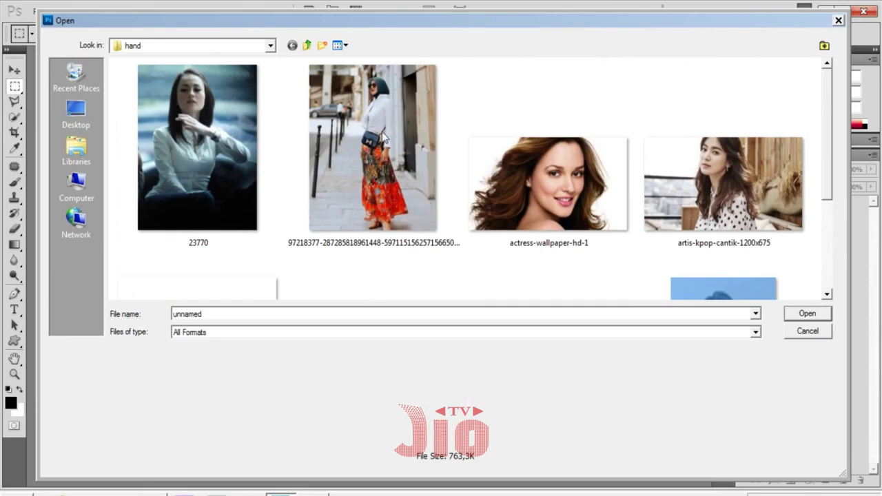
left_click(214, 159, "ctrl")
key("Return")
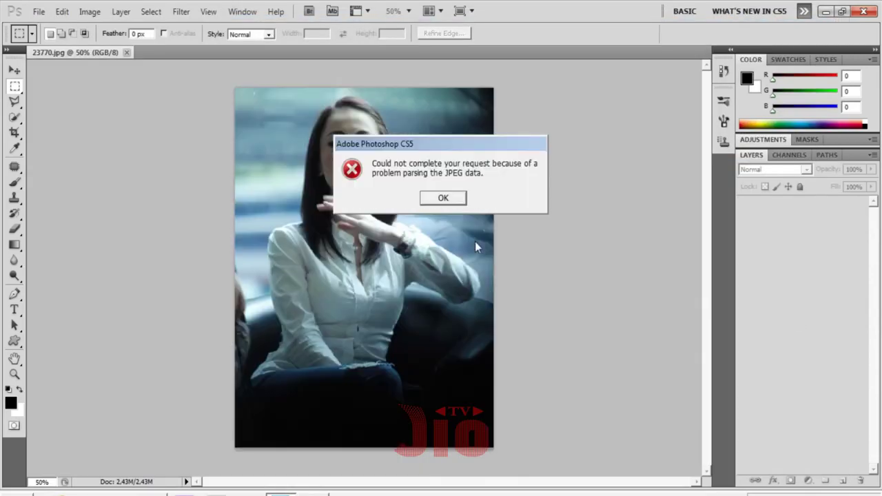
left_click(445, 197)
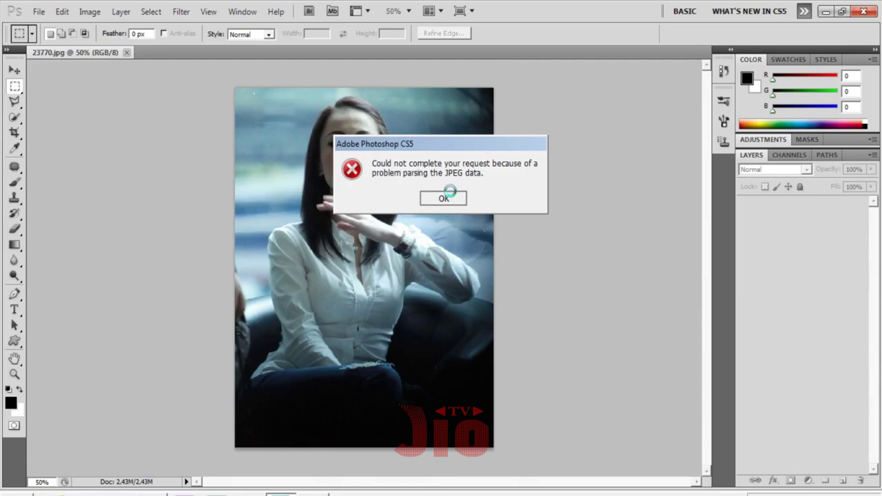
left_click(89, 49)
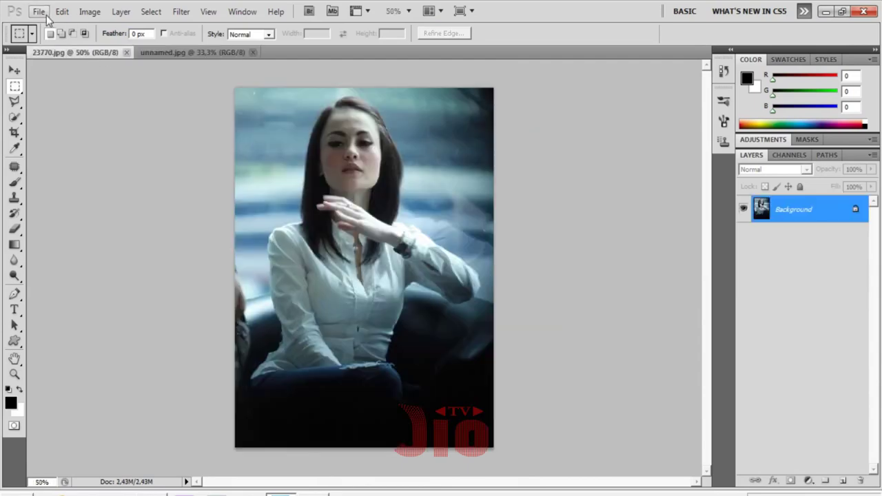
Step: Browse the hand folder again and open the full-length street photo in Paint
left_click(39, 12)
left_click(55, 38)
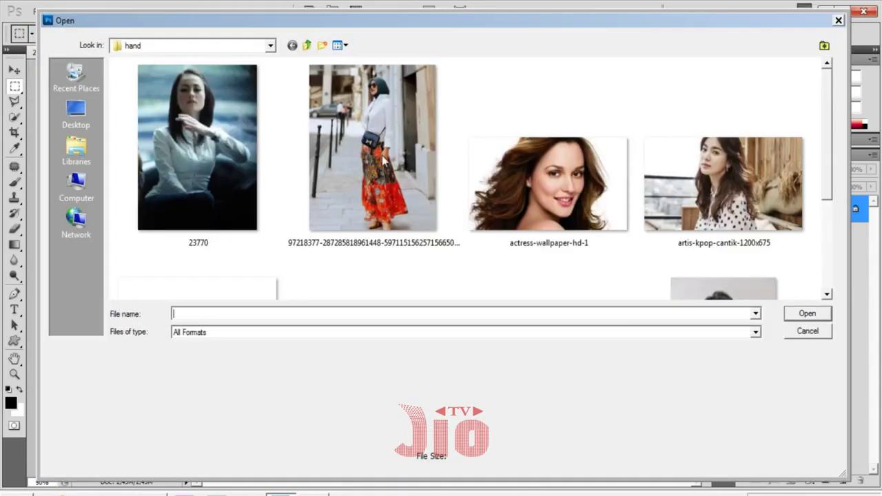
left_click_drag(446, 25, 461, 136)
left_click(364, 251)
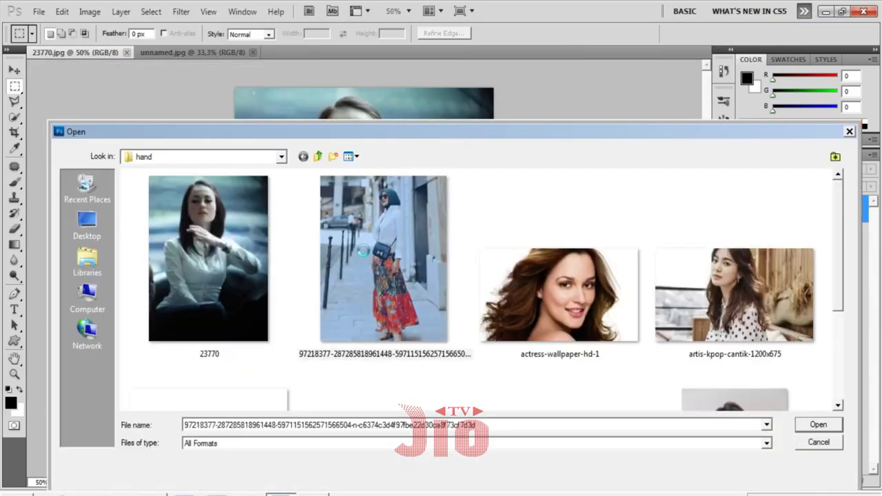
right_click(363, 251)
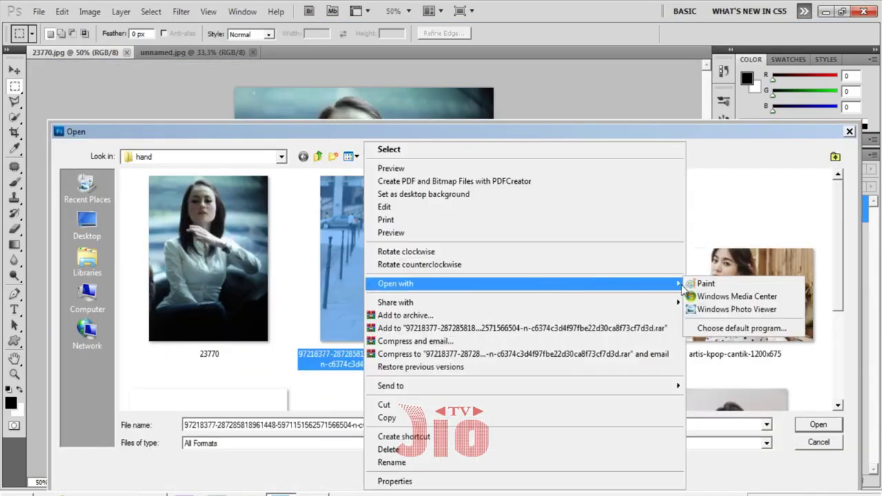
left_click(696, 284)
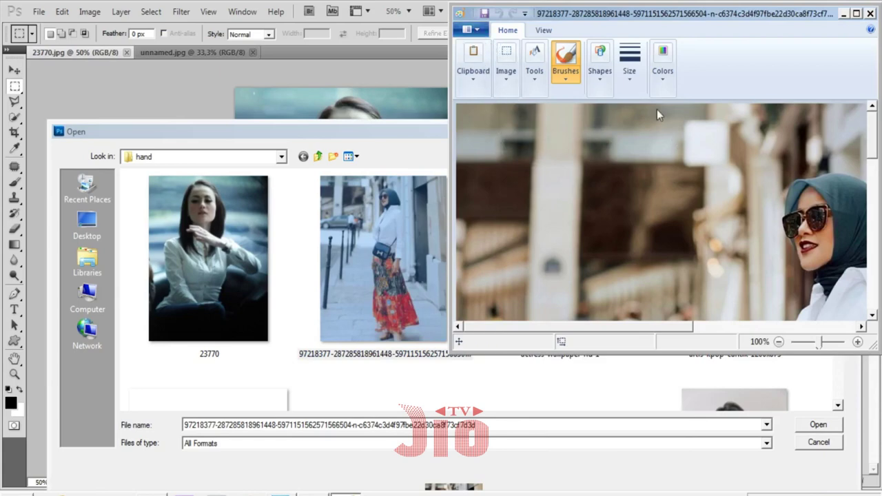
Step: Re-save the street photo as a JPEG over the original file in the hand folder
key("F12")
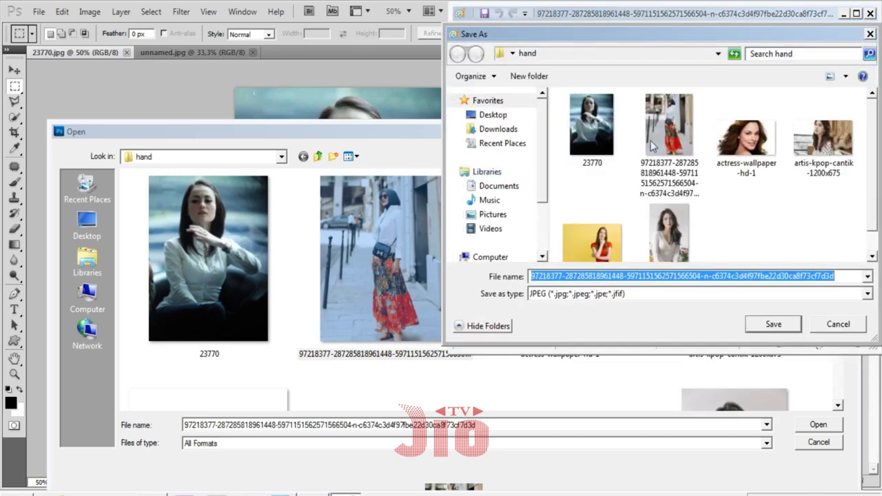
double_click(661, 140)
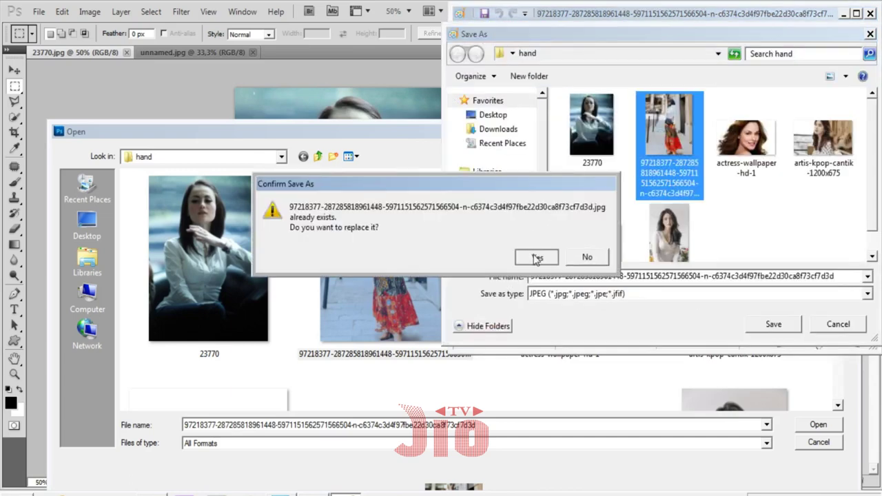
left_click(535, 255)
Step: Open the re-saved street photo in Photoshop and close the Paint window
double_click(372, 224)
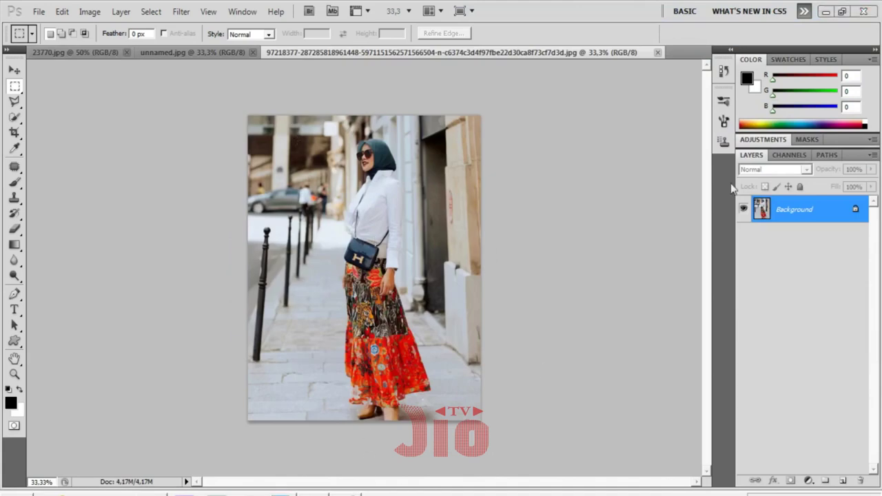
left_click(346, 494)
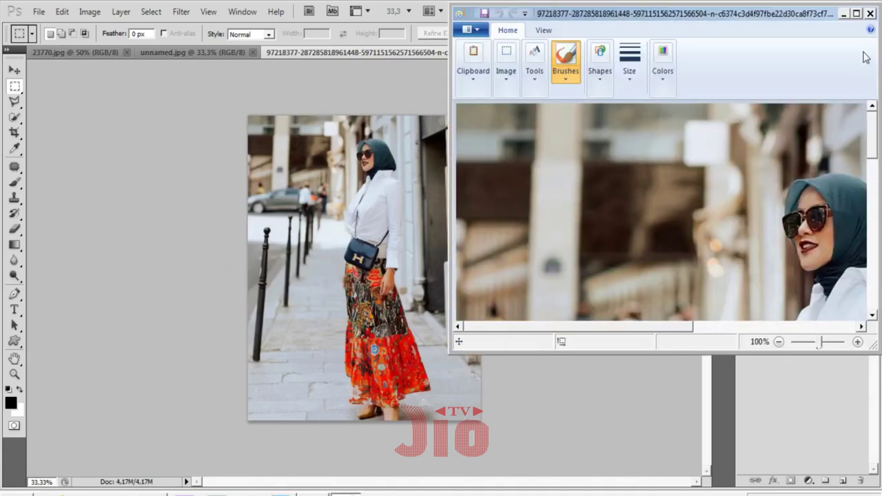
left_click(870, 15)
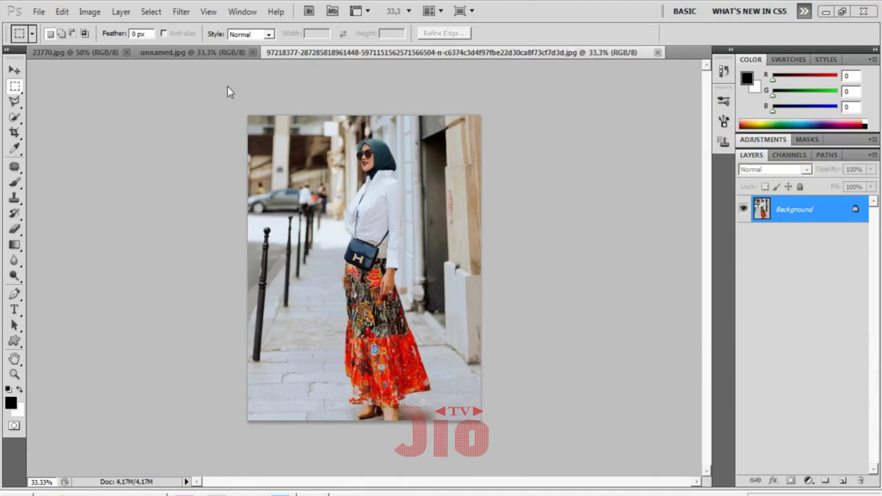
Step: Create a new white RGB document 1080 pixels wide and 1920 pixels high at 72 pixels/inch
left_click(200, 52)
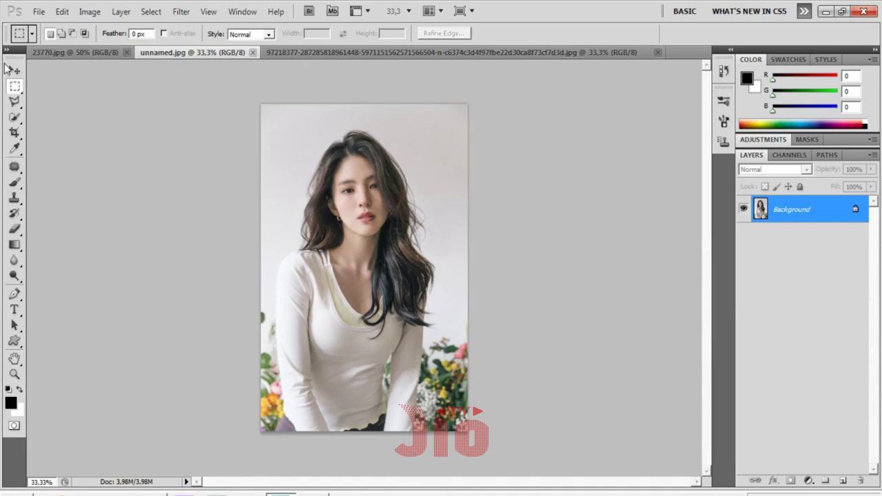
left_click(38, 11)
left_click(47, 27)
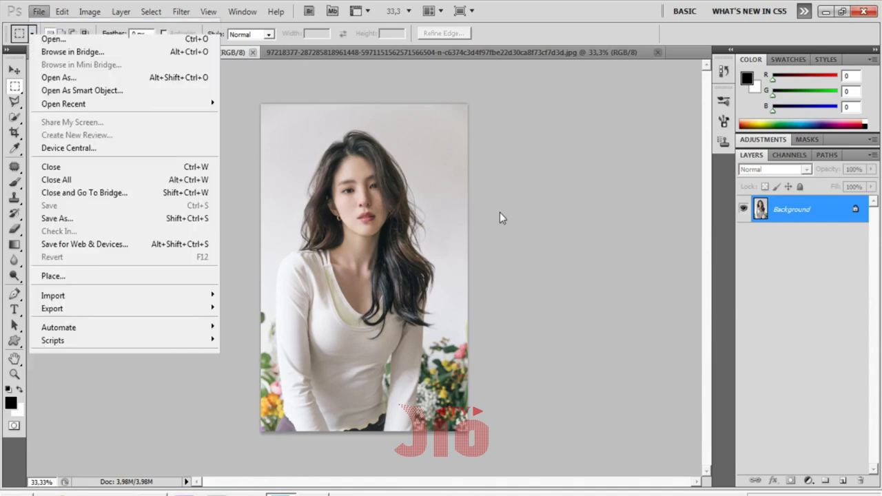
left_click_drag(414, 177, 372, 178)
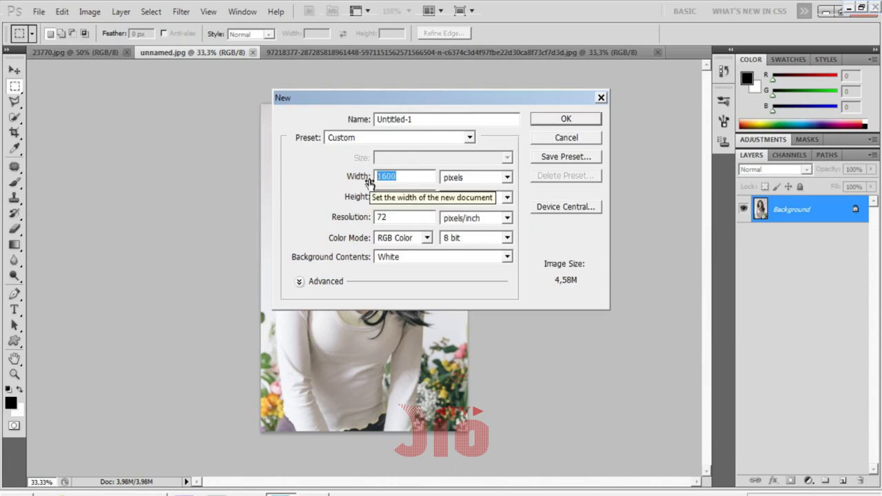
type("1080")
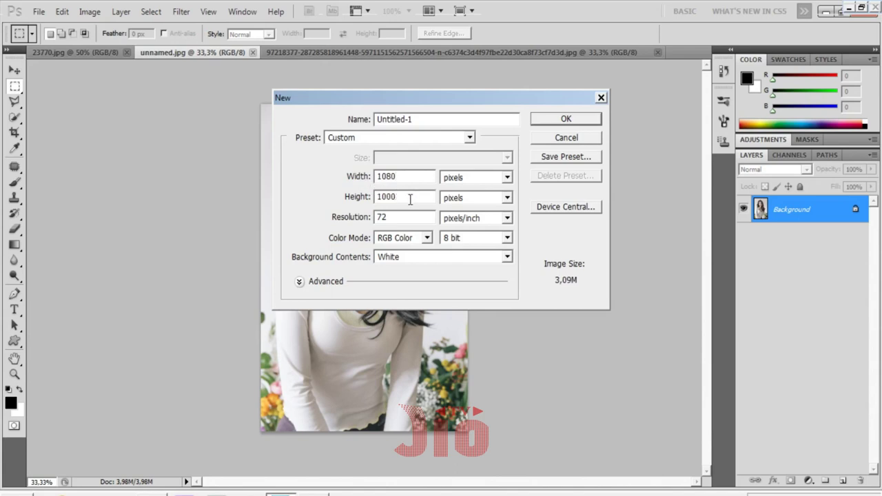
left_click_drag(410, 199, 346, 201)
type("1920")
left_click_drag(399, 220, 335, 220)
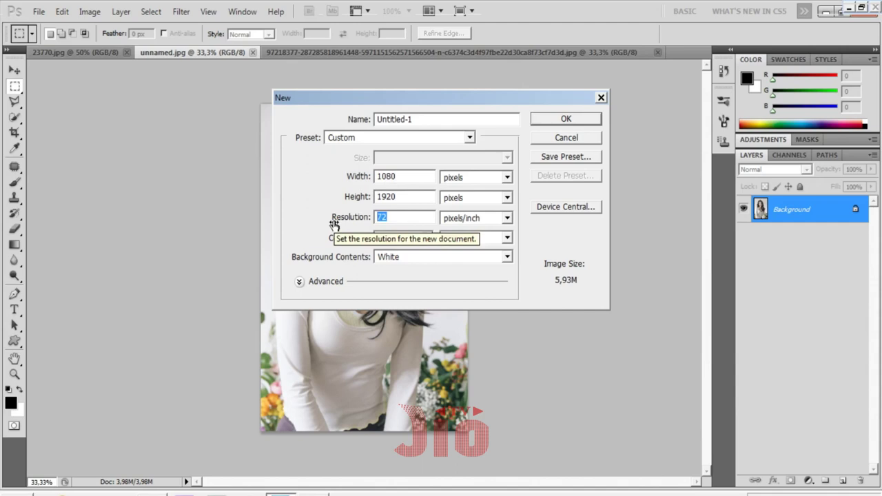
left_click(565, 118)
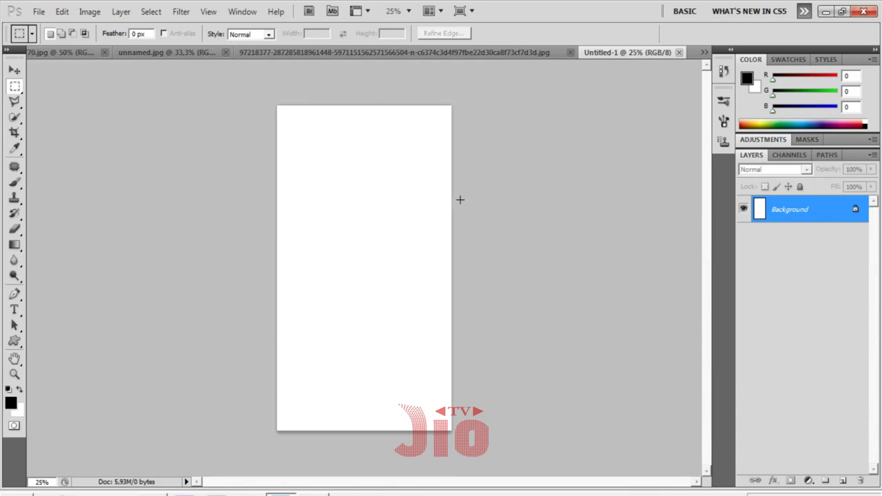
Step: Copy the entire street photo, close its file and paste it into the blank document
left_click(288, 53)
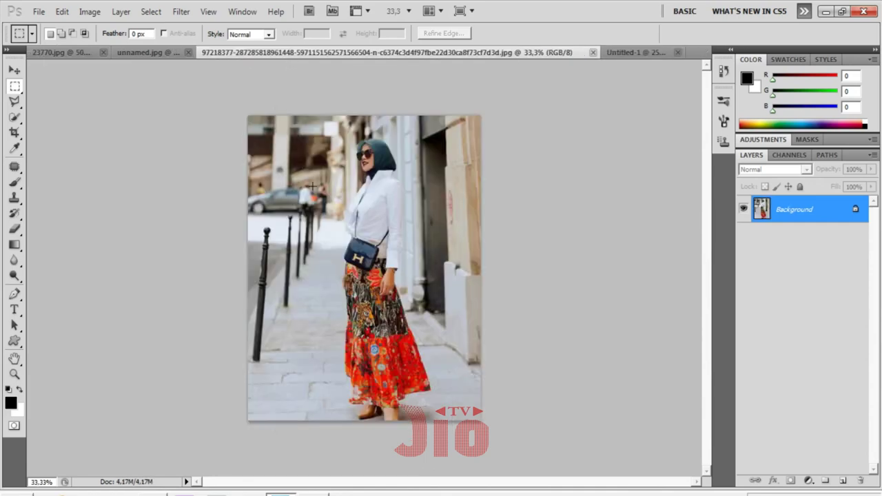
key("ctrl+a")
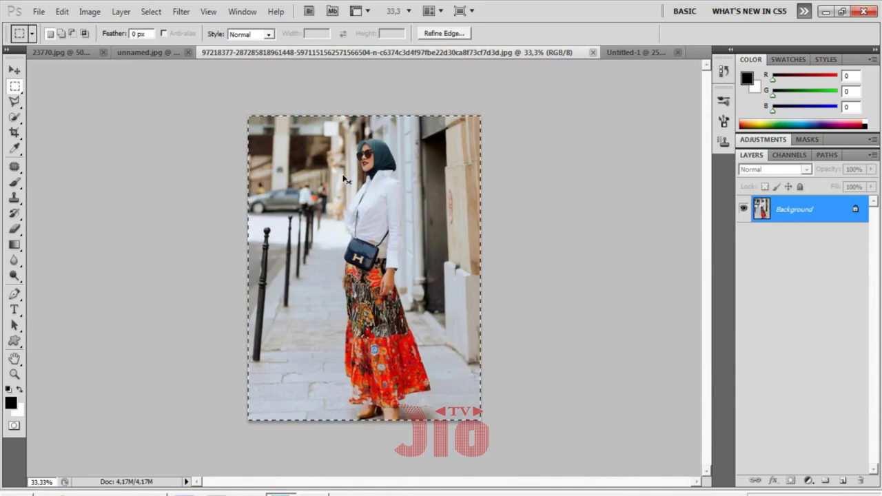
key("ctrl+c")
left_click(593, 53)
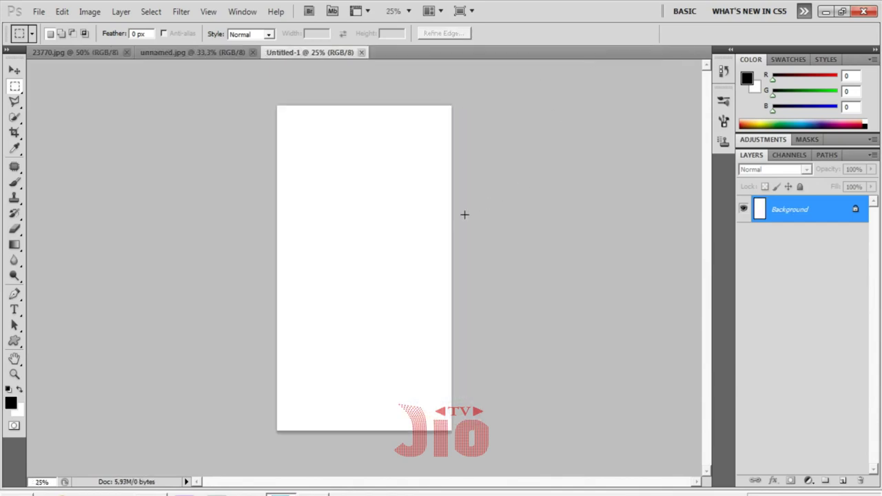
key("ctrl+v")
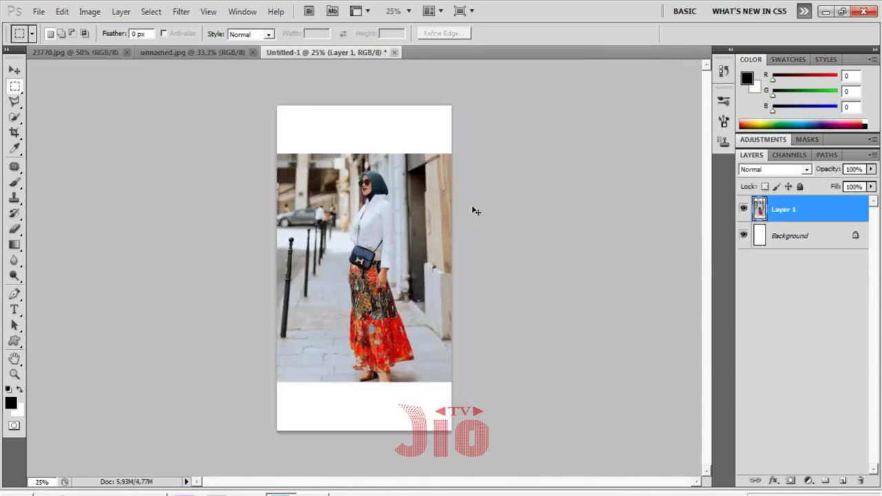
Step: Scale the pasted photo proportionally to about 144% so it covers the canvas, and shift it slightly left
key("ctrl+t")
left_click_drag(454, 153, 490, 103)
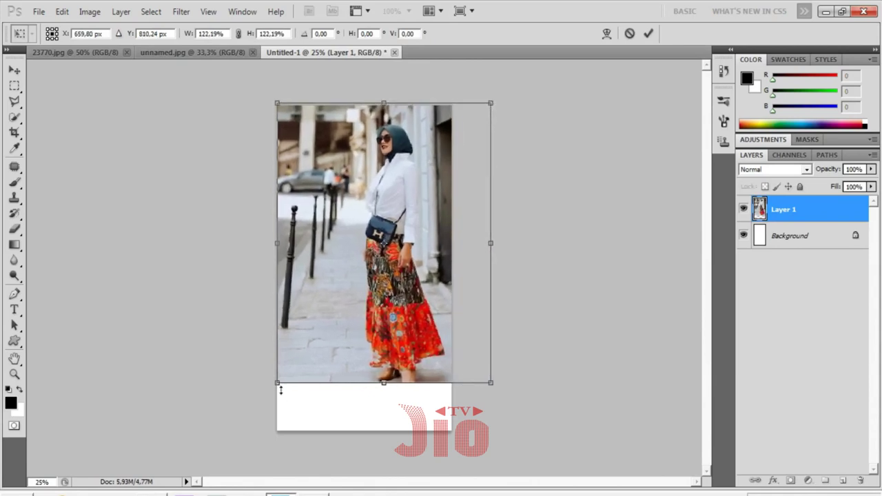
left_click_drag(278, 386, 238, 433)
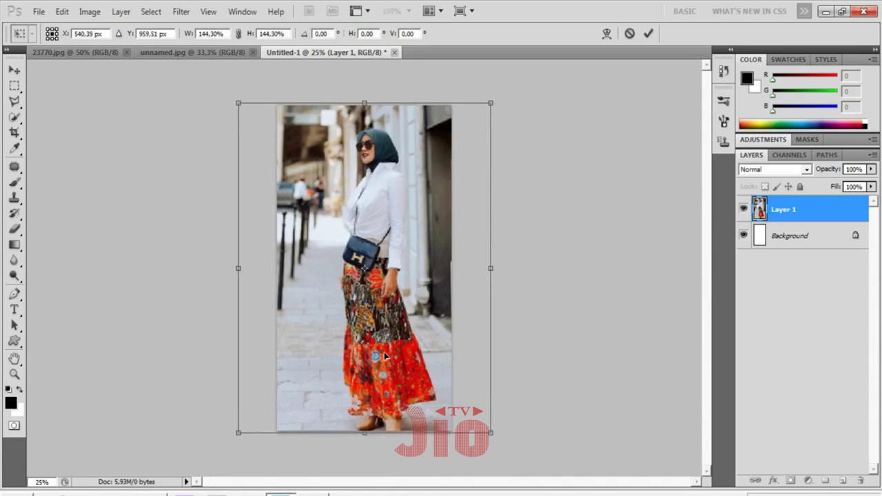
left_click_drag(384, 356, 377, 356)
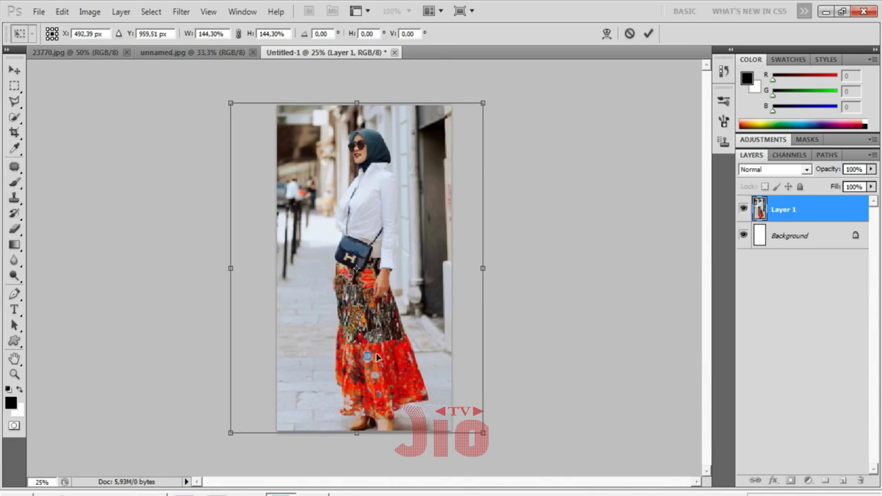
key("Return")
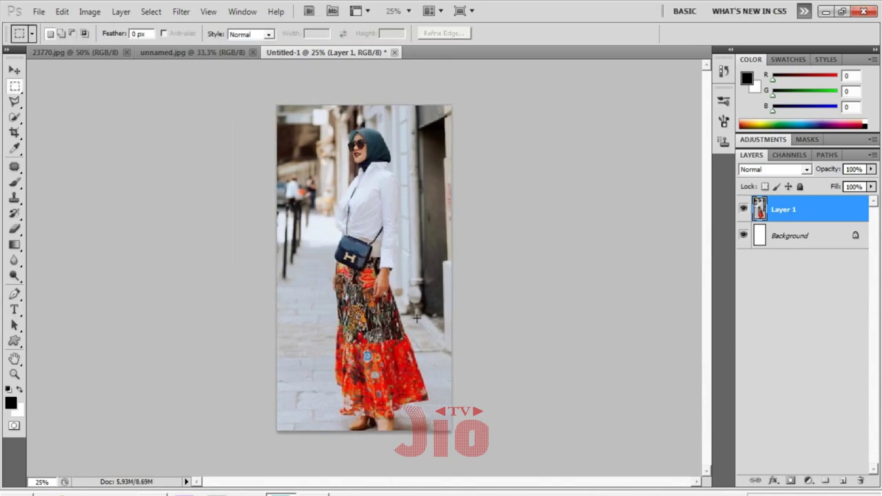
Step: Check the document's pixel dimensions in the Image Size settings without changing them
left_click(90, 12)
left_click(108, 108)
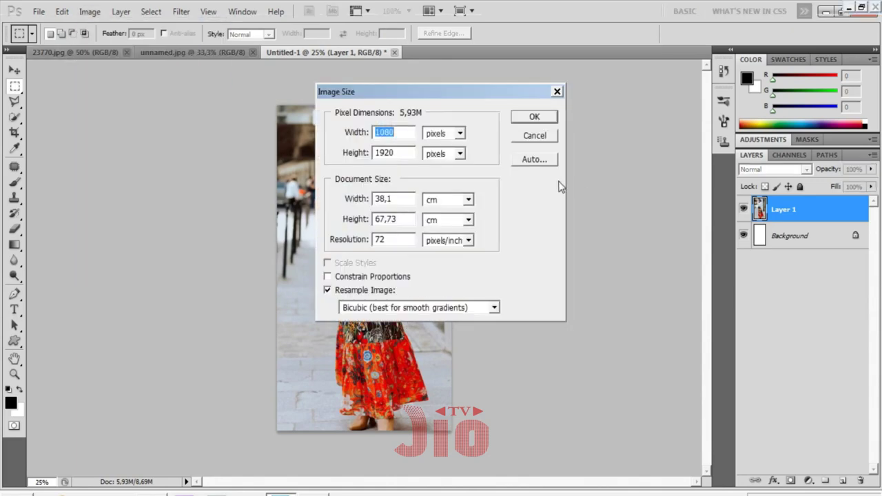
left_click(557, 92)
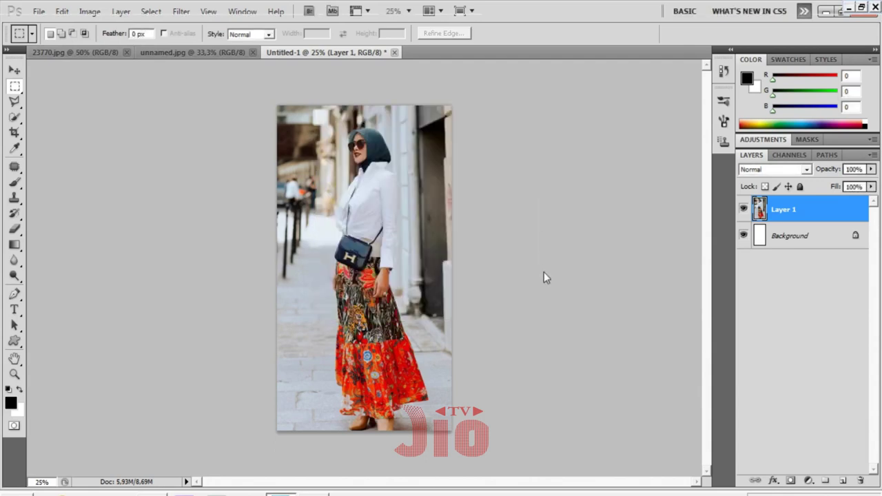
Step: Add the text STORY over the photo and color it a neutral dark gray
left_click(14, 309)
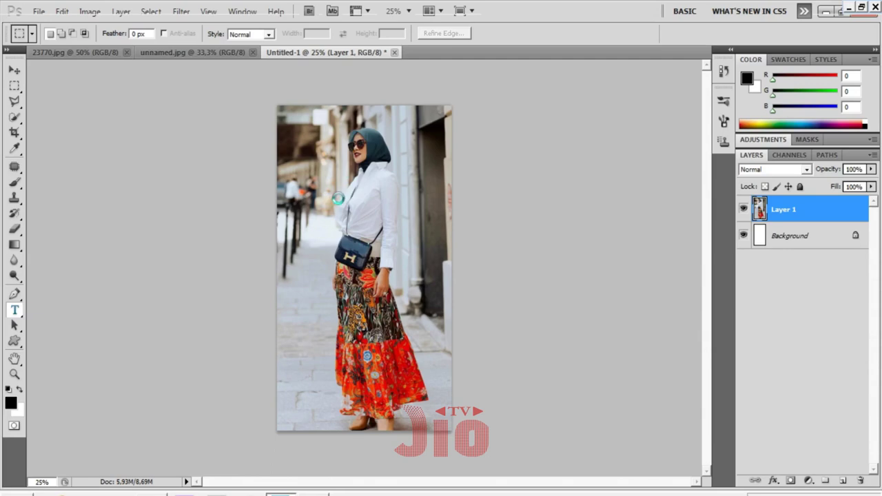
left_click(332, 201)
type("STO")
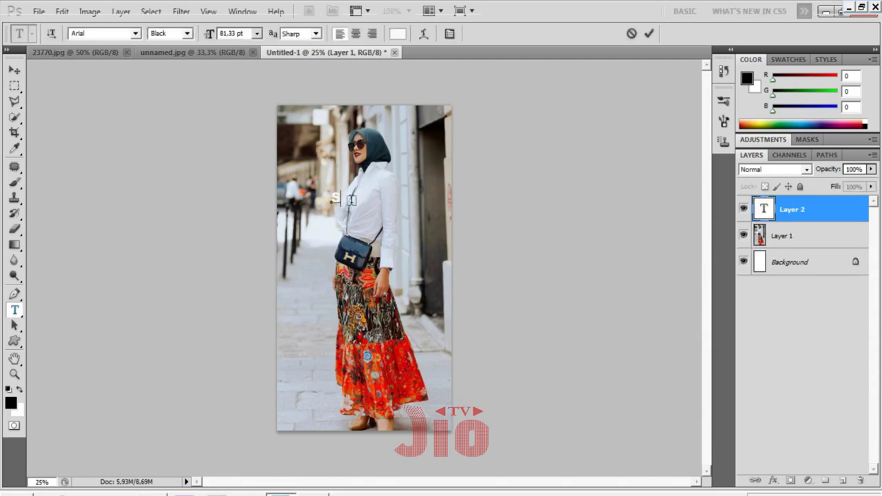
type("RY")
key("ctrl+a")
left_click(397, 33)
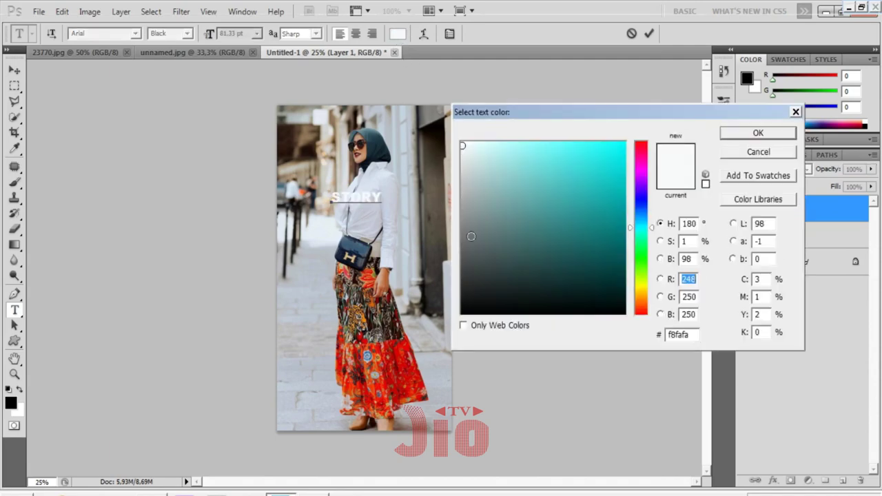
left_click(463, 242)
key("Return")
Step: Enlarge the STORY text to about 276% width and 522% height, and position it across the lower part of the photo
left_click(14, 70)
key("ctrl+t")
left_click_drag(383, 191, 451, 131)
left_click_drag(420, 181, 396, 403)
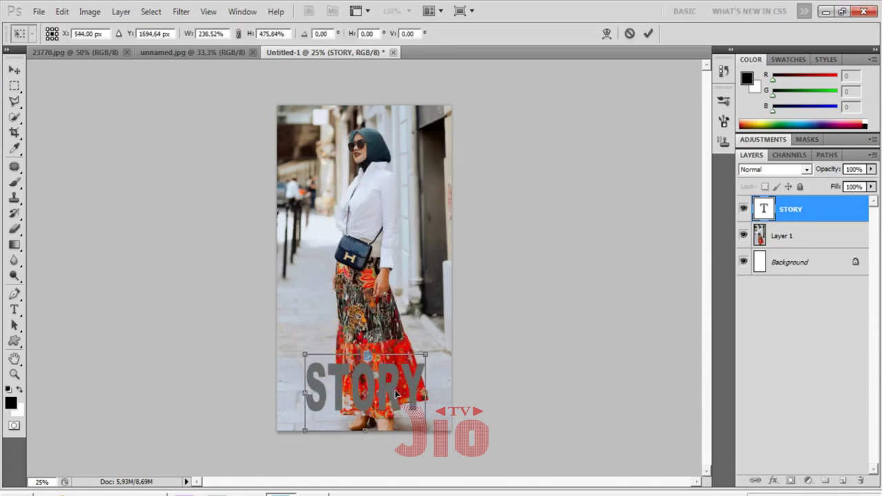
left_click_drag(424, 353, 441, 344)
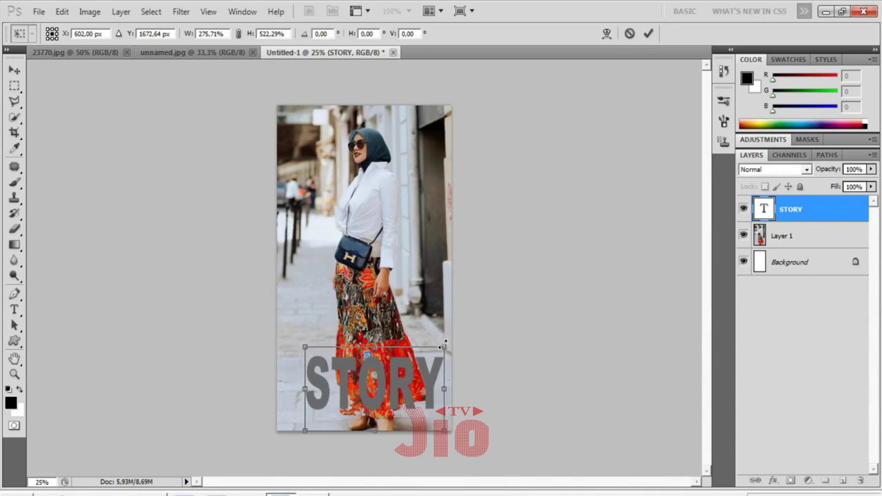
key("Return")
left_click_drag(379, 390, 371, 394)
Step: Add an 8 px outside stroke in near-white fcfafa to the STORY text
double_click(829, 213)
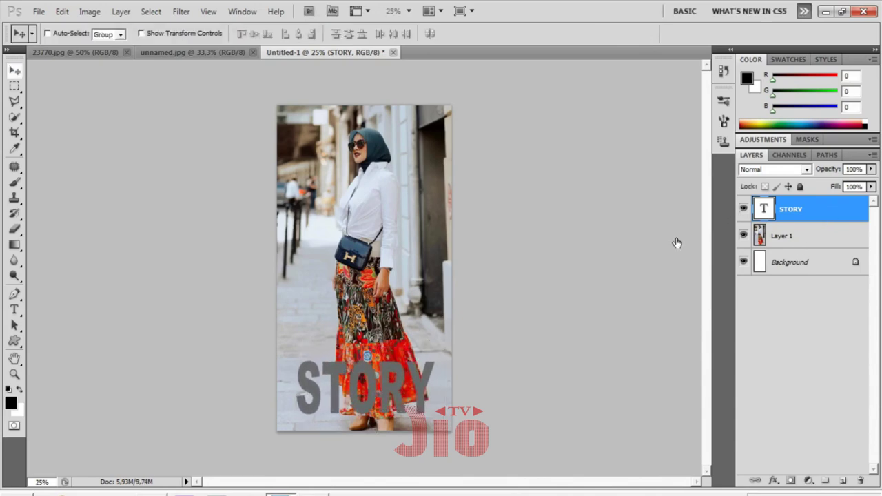
left_click(492, 298)
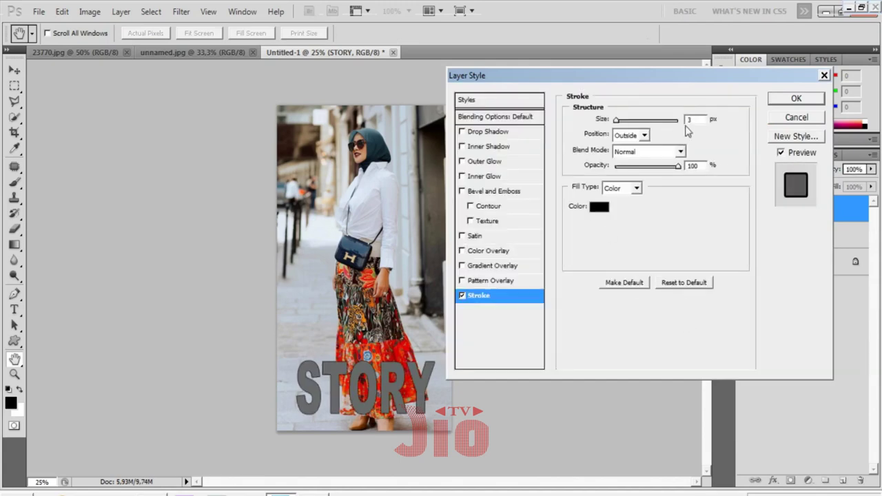
left_click(601, 207)
left_click(463, 144)
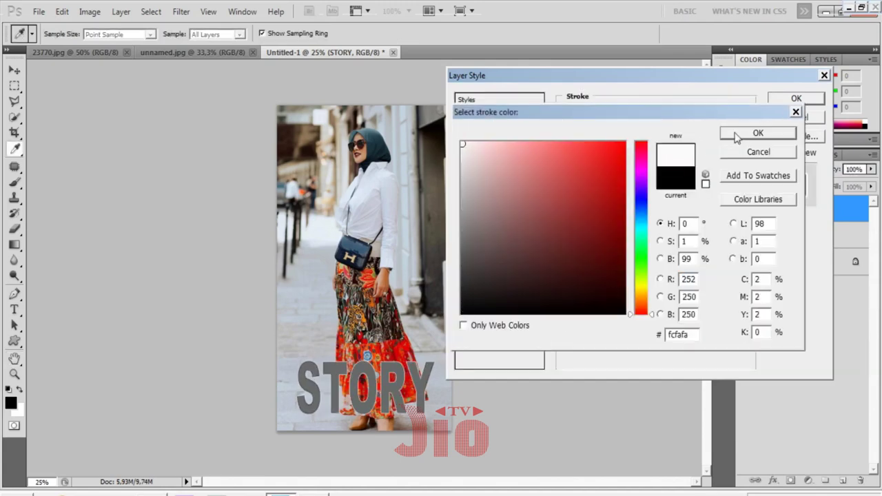
left_click(737, 133)
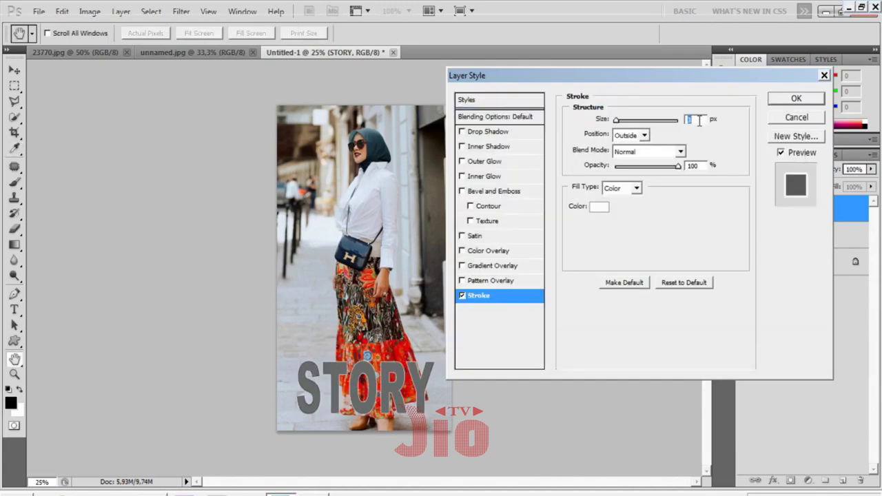
type("5")
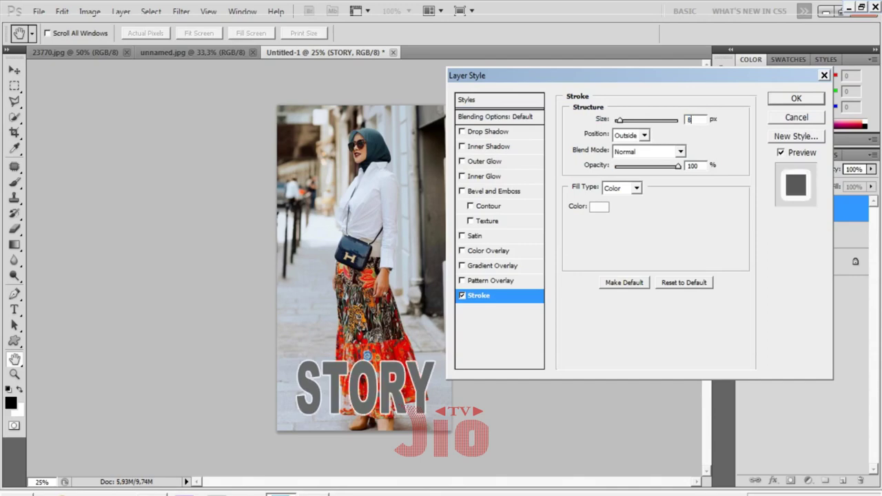
left_click(795, 98)
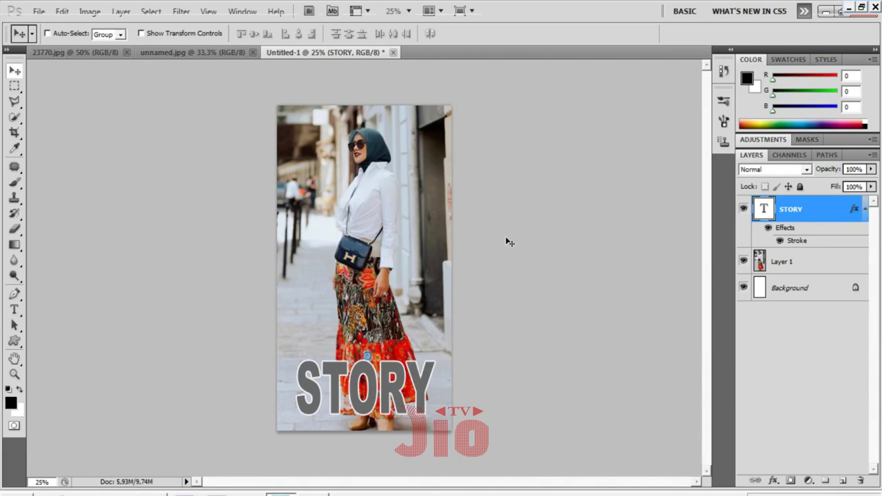
Step: Save a JPEG copy named story at quality 12, and close the layered document without saving it
key("ctrl+shift+s")
left_click(413, 322)
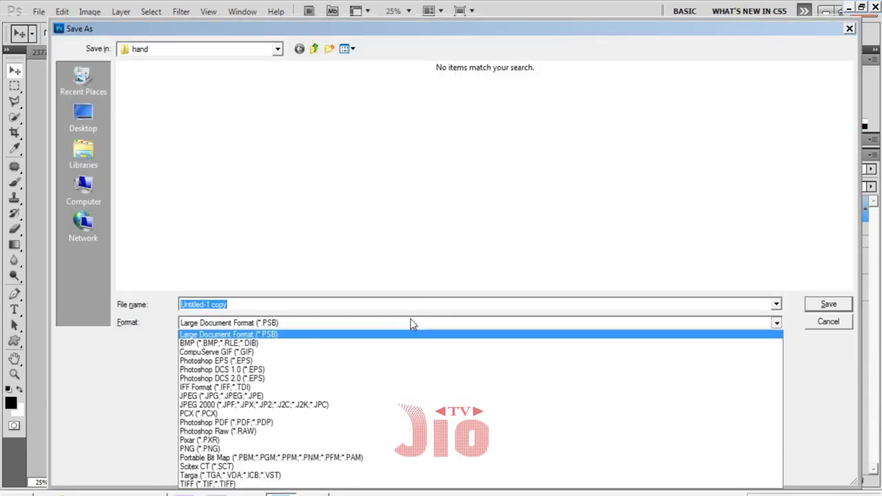
left_click(227, 394)
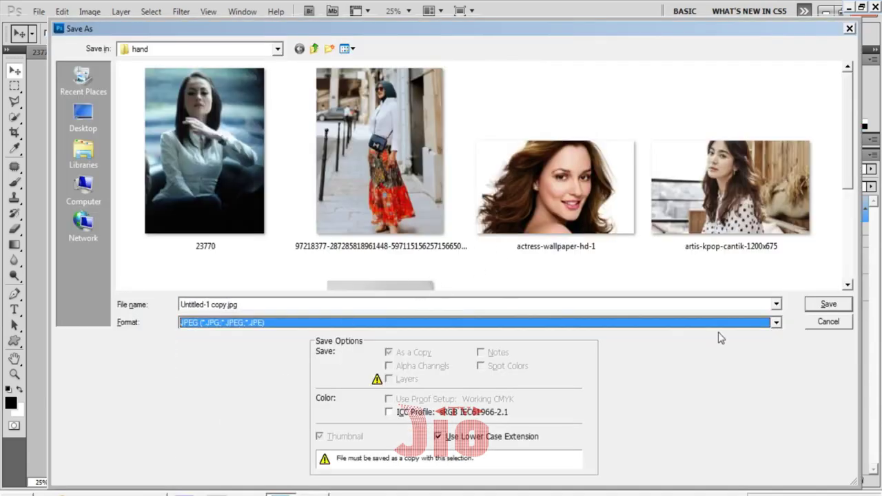
left_click(657, 307)
type("story")
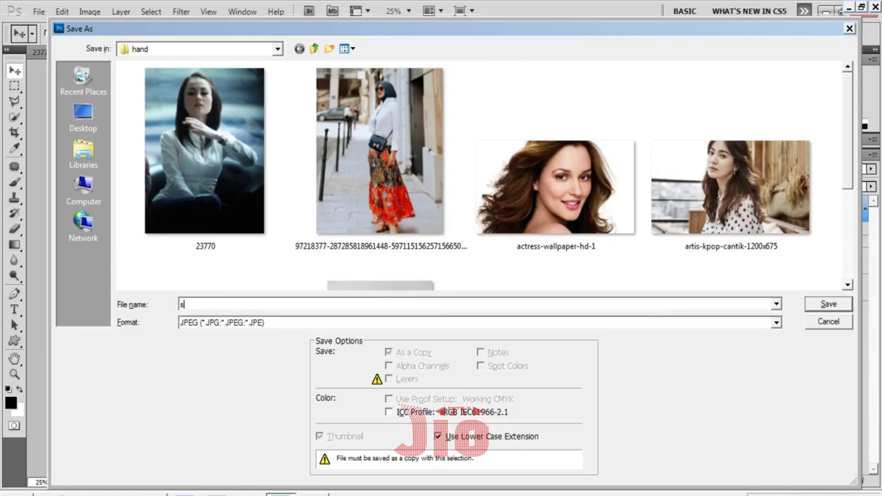
left_click(832, 305)
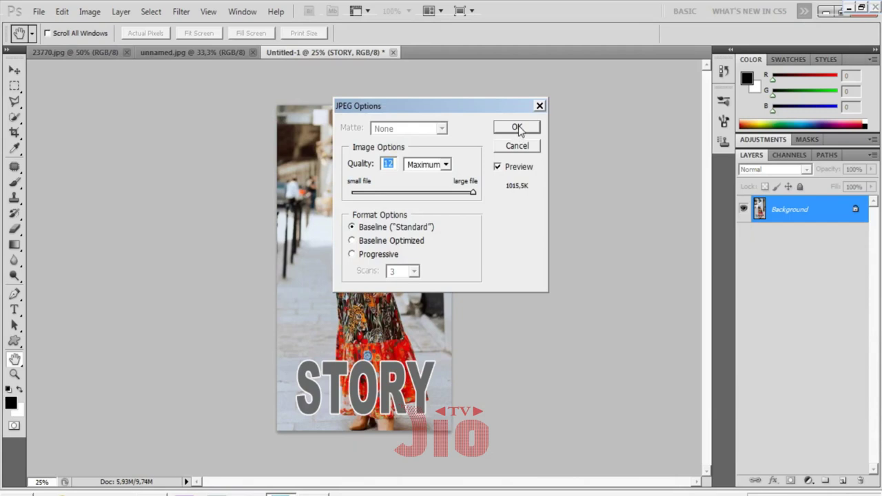
left_click(518, 127)
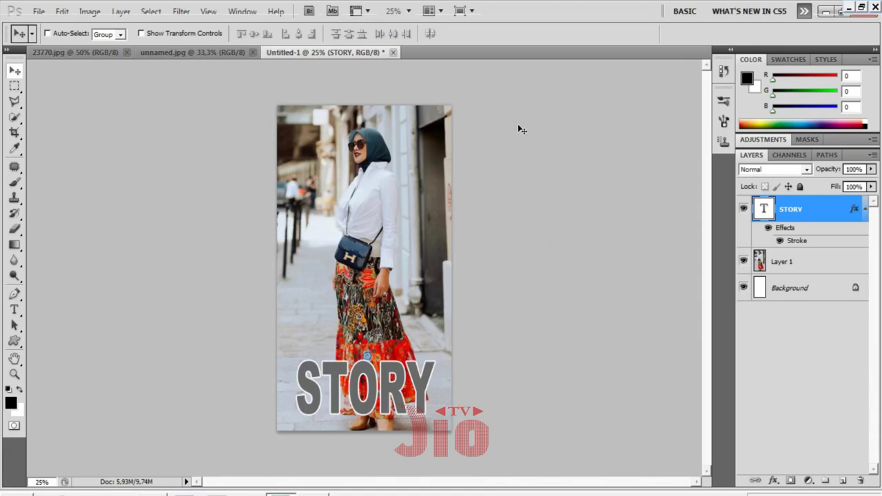
left_click(392, 53)
left_click(449, 199)
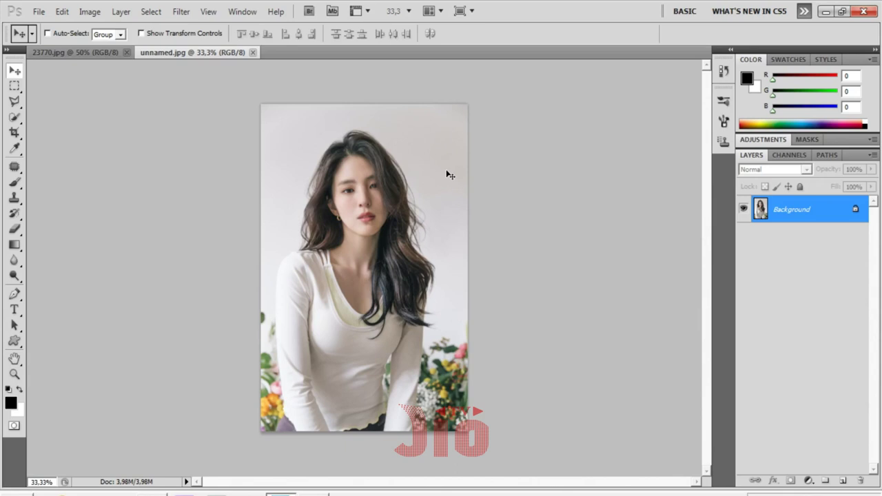
Step: Set up a new document of 1000 × 1000 pixels with a resolution of 72 pixels/inch
key("ctrl+n")
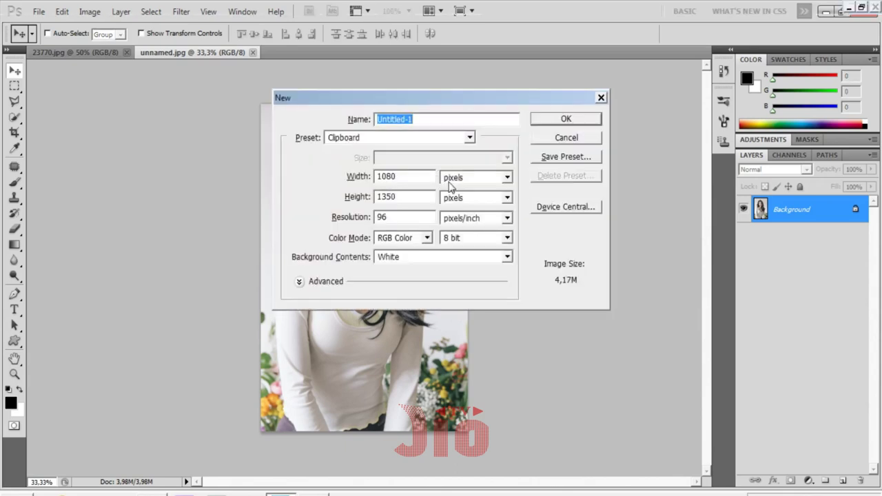
double_click(412, 176)
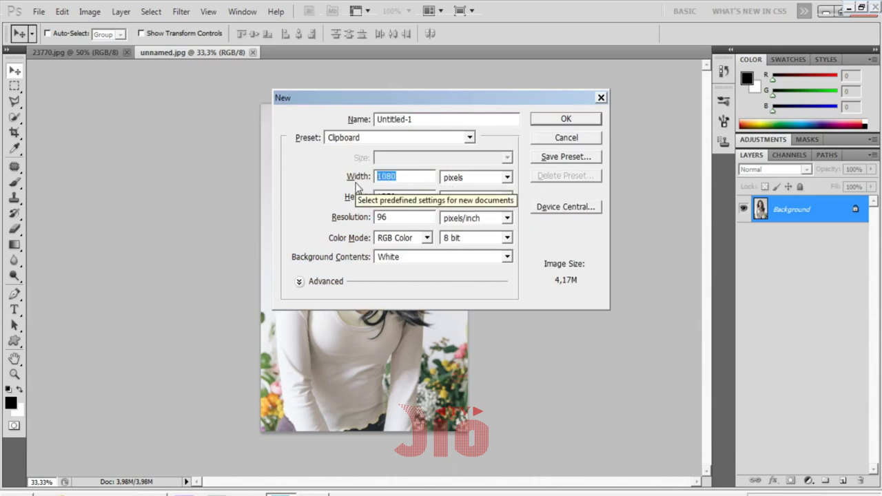
type("1")
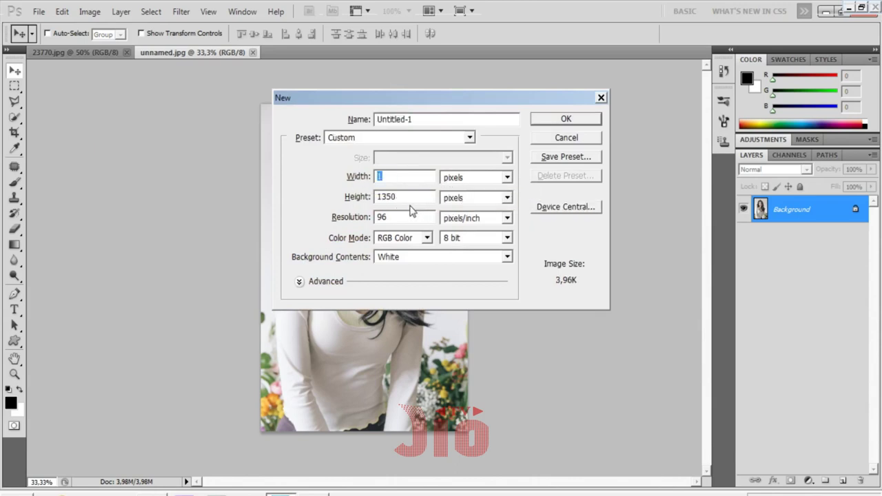
double_click(408, 197)
type("1")
double_click(412, 176)
type("1000")
double_click(405, 197)
type("1000")
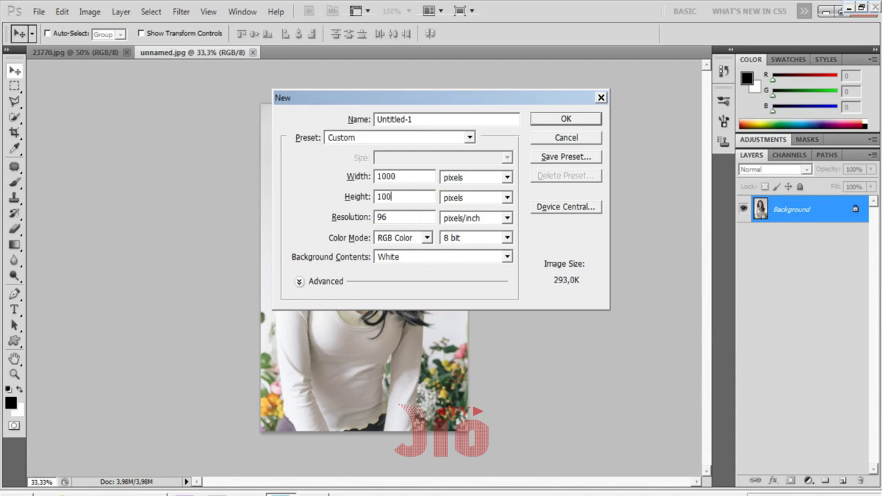
double_click(405, 218)
type("72")
Step: Try a width and height of 2000 pixels for the new document
double_click(416, 178)
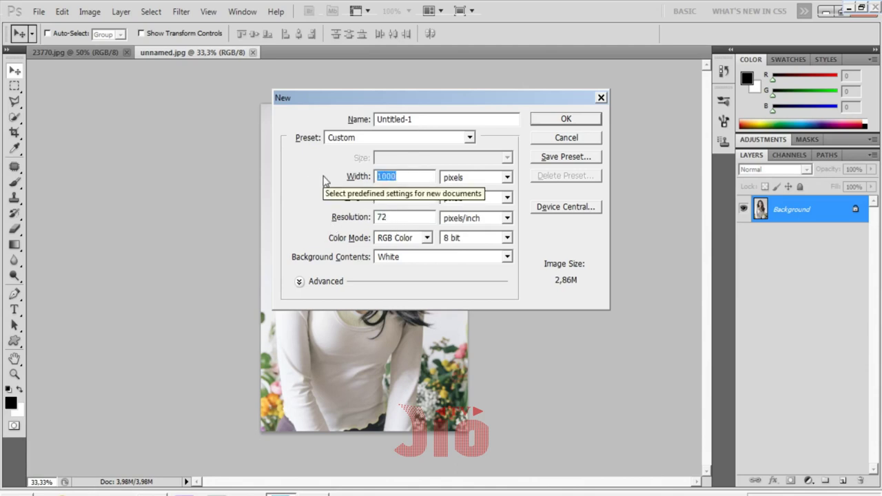
type("2000")
key("Tab")
type("2000")
Step: Set the new document's width and height to 1000 pixels each and create it
key("shift+Tab")
type("1000")
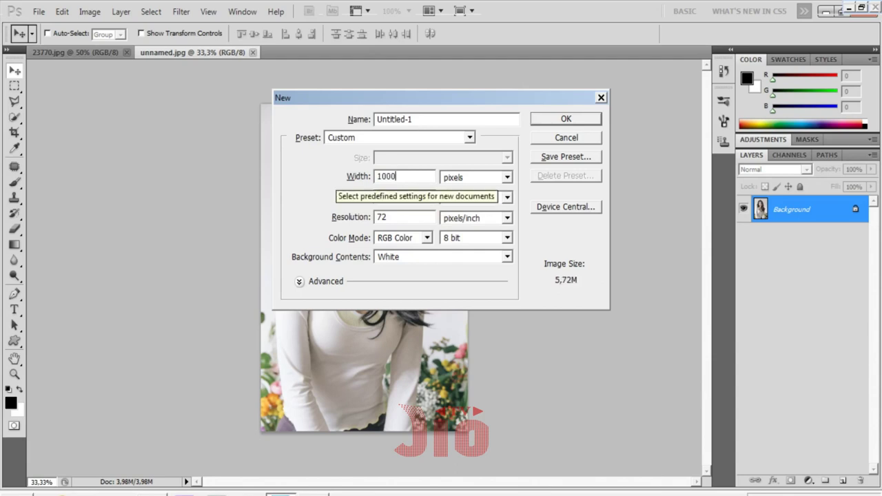
key("Tab")
type("1000")
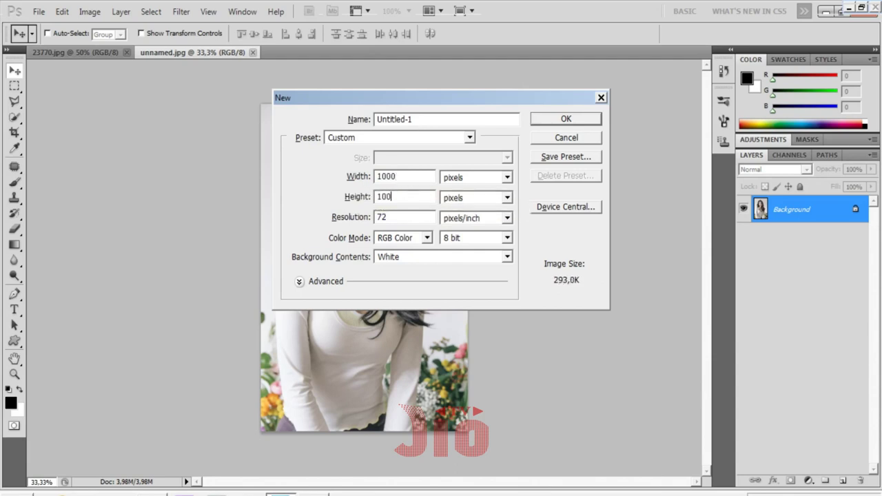
left_click(549, 121)
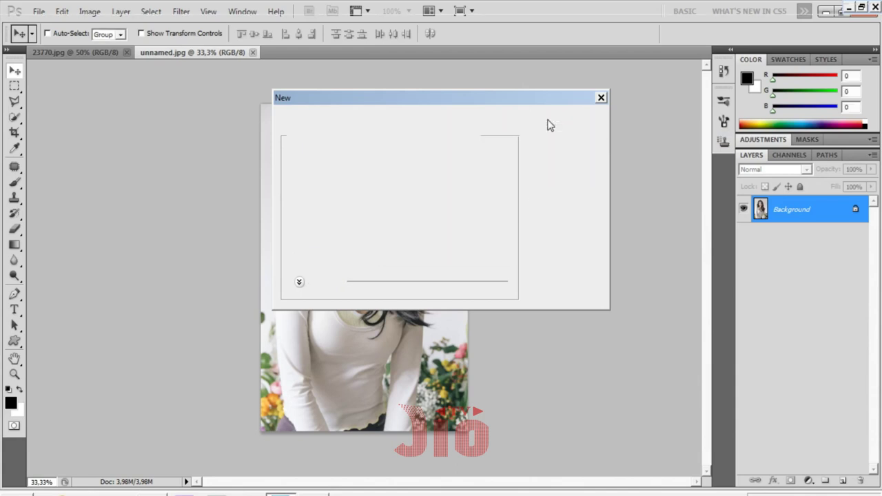
Step: Copy the photo from unnamed.jpg and paste it into the blank square document
left_click(75, 54)
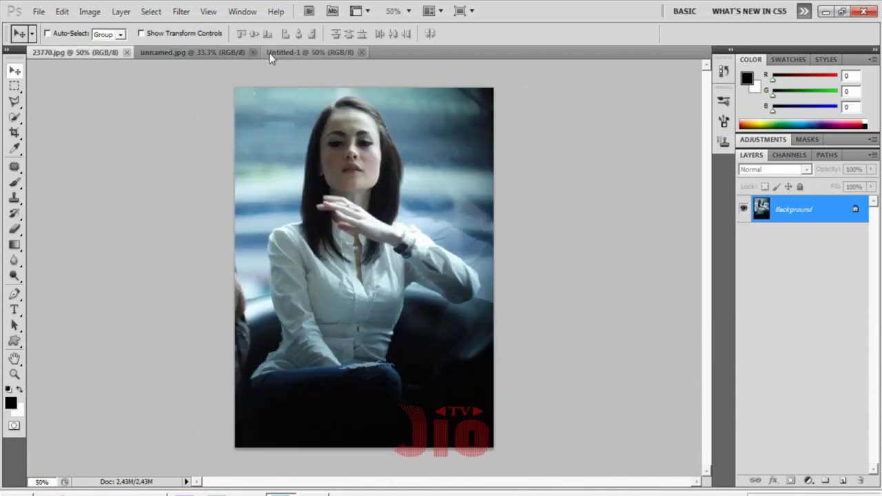
left_click(205, 52)
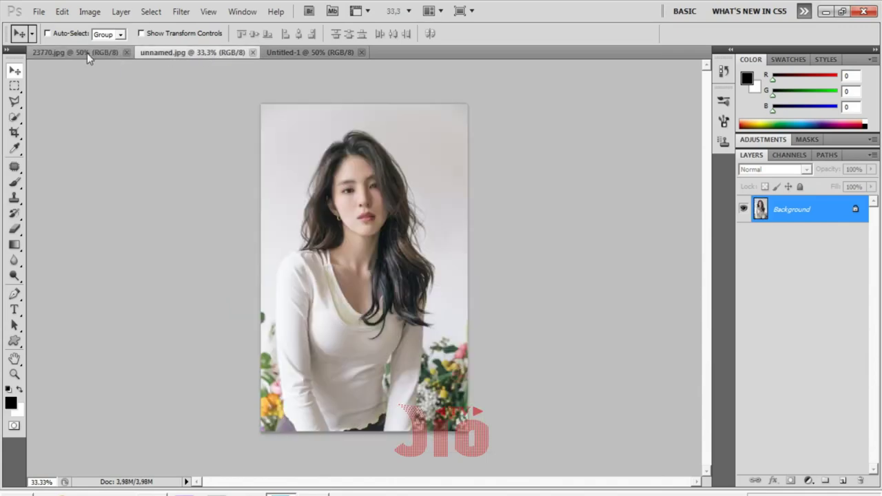
left_click(270, 52)
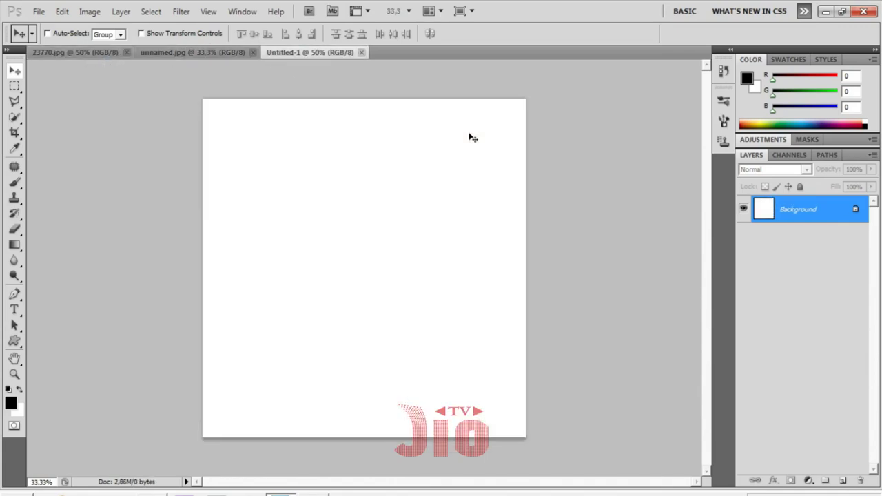
key("ctrl+v")
Step: Scale the pasted photo proportionally to about 109% and shift it so it covers the whole square canvas
key("ctrl+t")
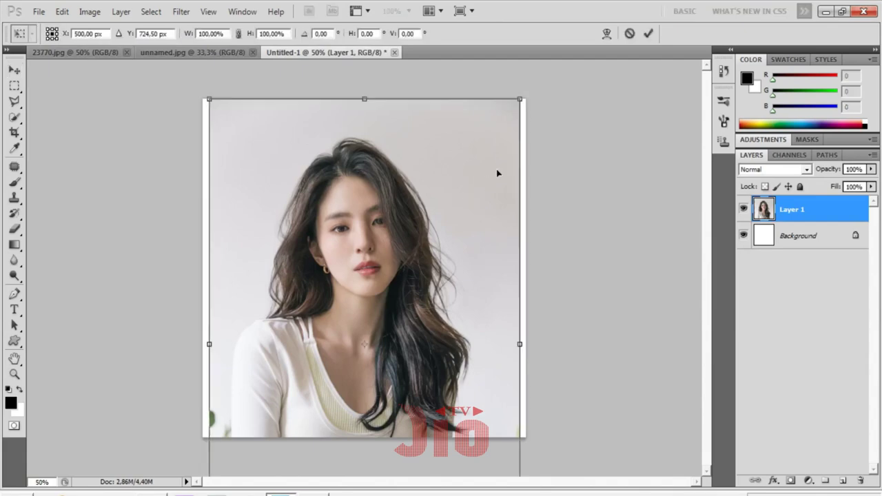
left_click_drag(524, 100, 555, 65)
left_click_drag(500, 154, 487, 169)
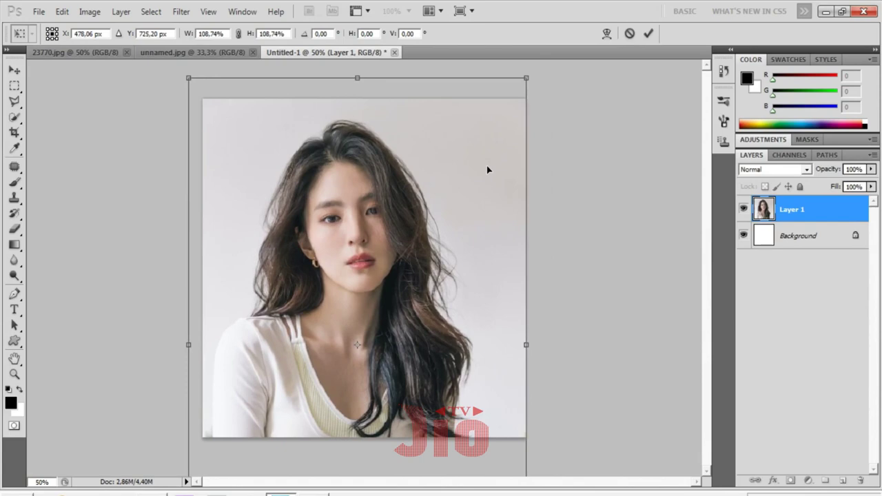
key("Right")
key("Right")
key("Right")
key("Right")
key("Right")
key("Right")
key("Return")
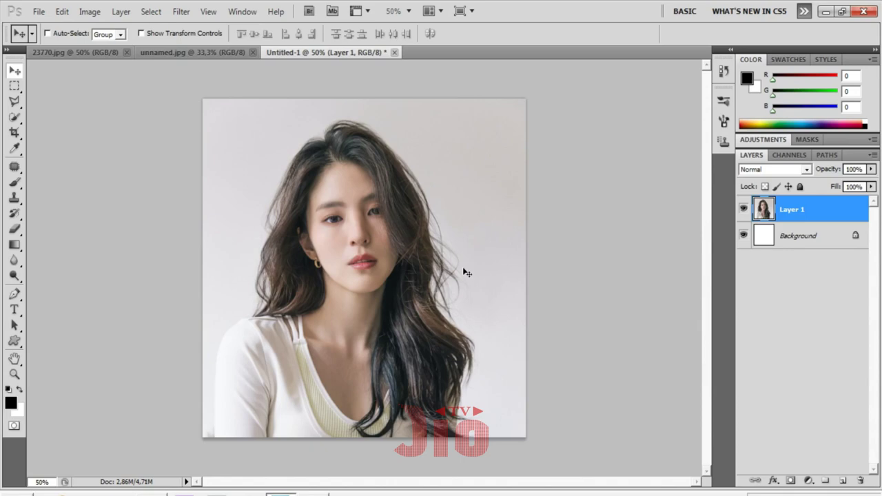
Step: Add the text POST in dark gray Arial Black over the lower part of the photo
left_click(15, 309)
left_click(277, 361)
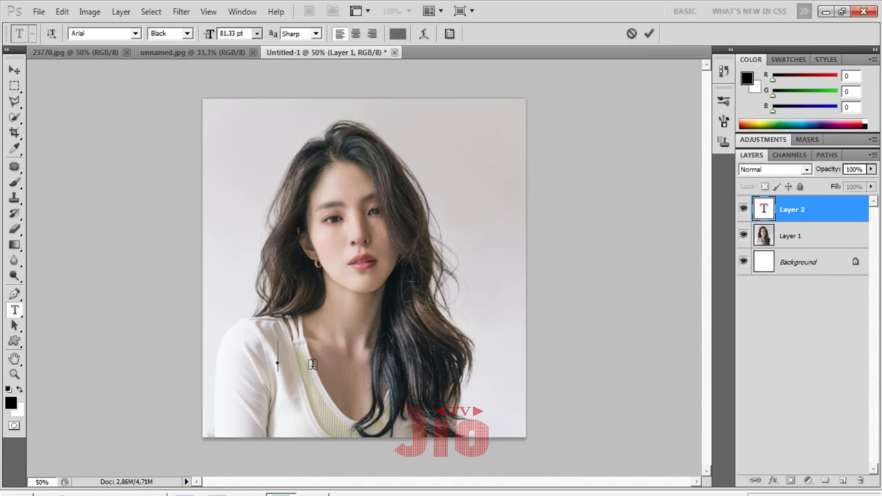
type("POST")
key("ctrl+a")
Step: Add a 10 px outside stroke in white to the POST text
double_click(850, 210)
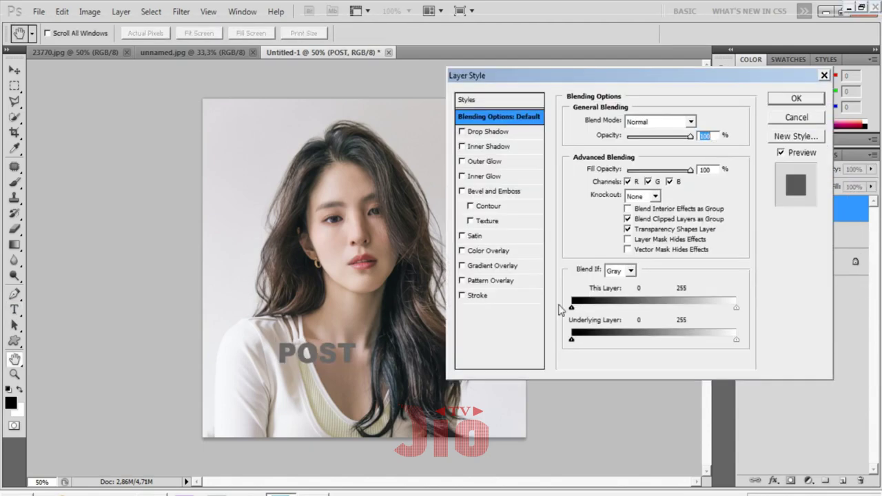
left_click(479, 296)
left_click_drag(696, 119, 684, 120)
type("10")
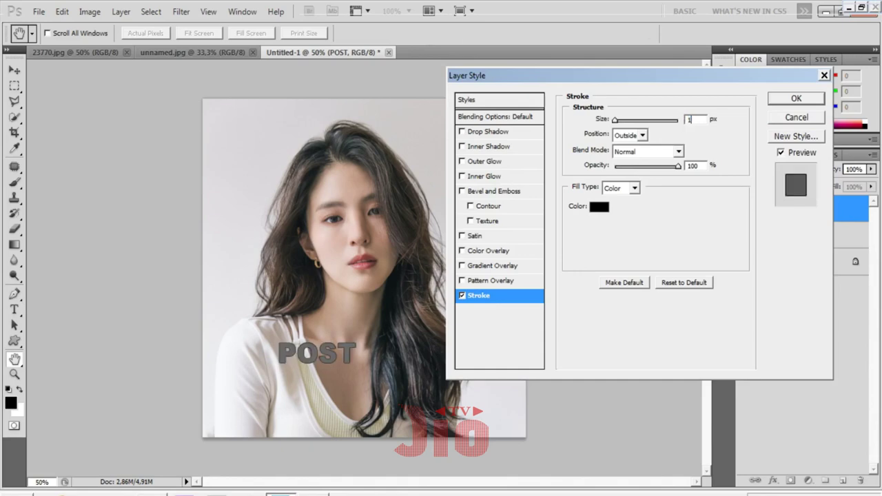
left_click(599, 207)
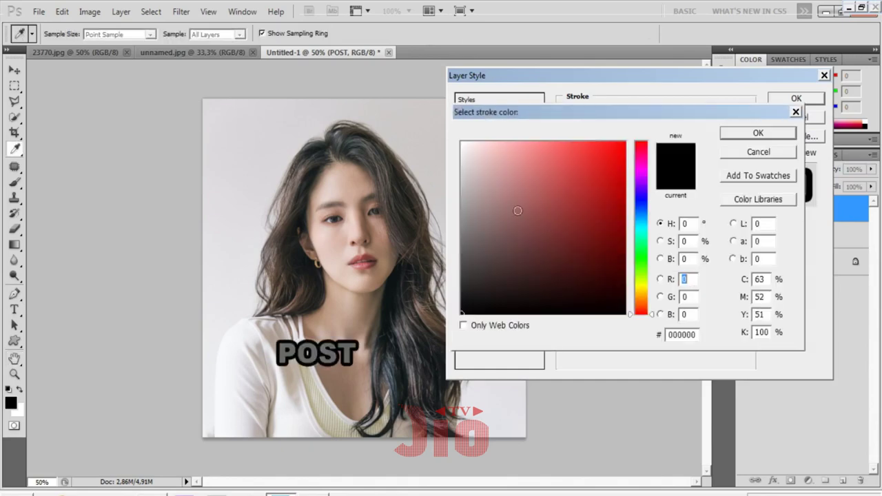
left_click(463, 143)
left_click(780, 128)
left_click(795, 99)
Step: Enlarge the POST text to roughly two-thirds of the canvas width and move it near the photo's lower edge
key("v")
key("ctrl+t")
left_click_drag(357, 338, 508, 280)
left_click_drag(478, 328, 451, 395)
key("Return")
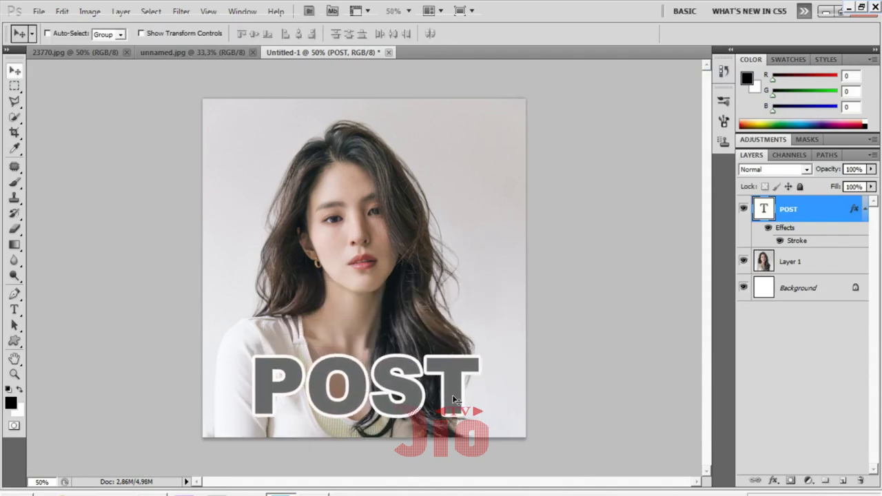
Step: Save the square design as a JPEG copy named post in the hand folder, at maximum quality 12
key("ctrl+shift+s")
type("post")
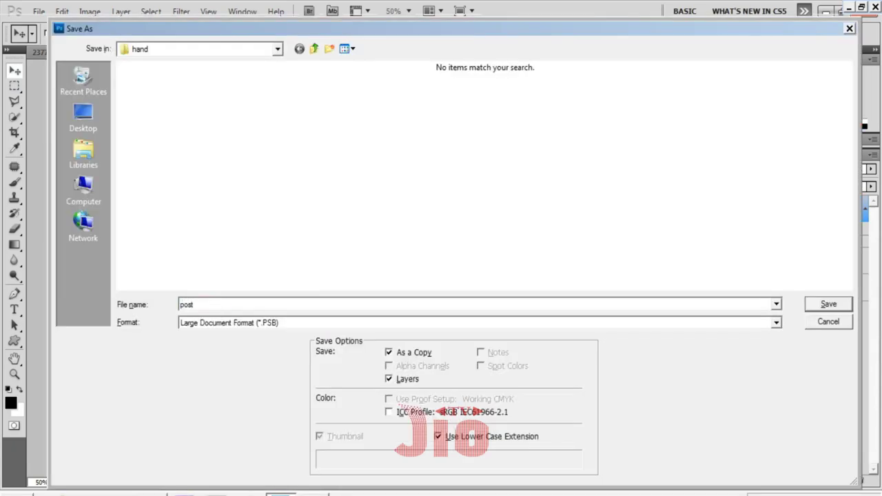
left_click(283, 324)
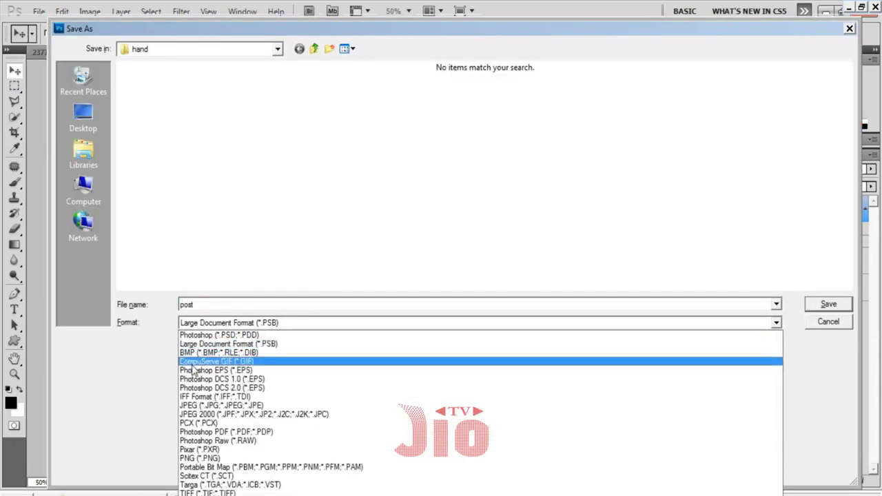
left_click(198, 407)
left_click(828, 304)
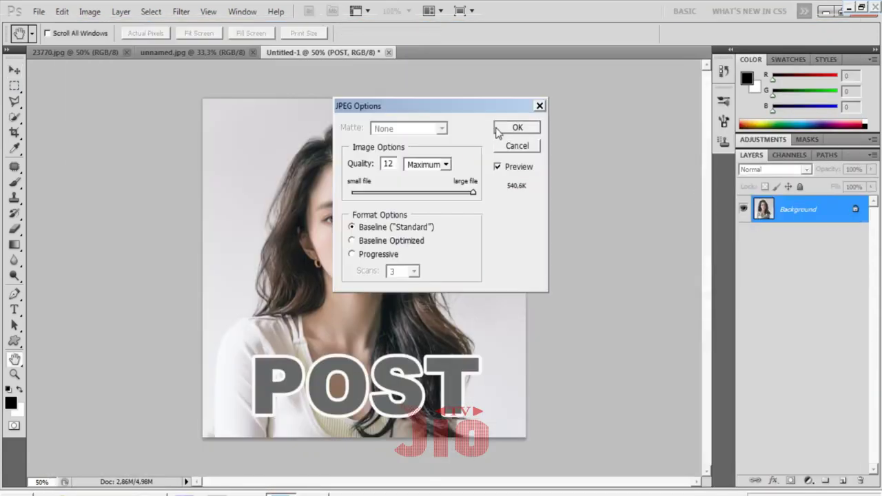
left_click(497, 130)
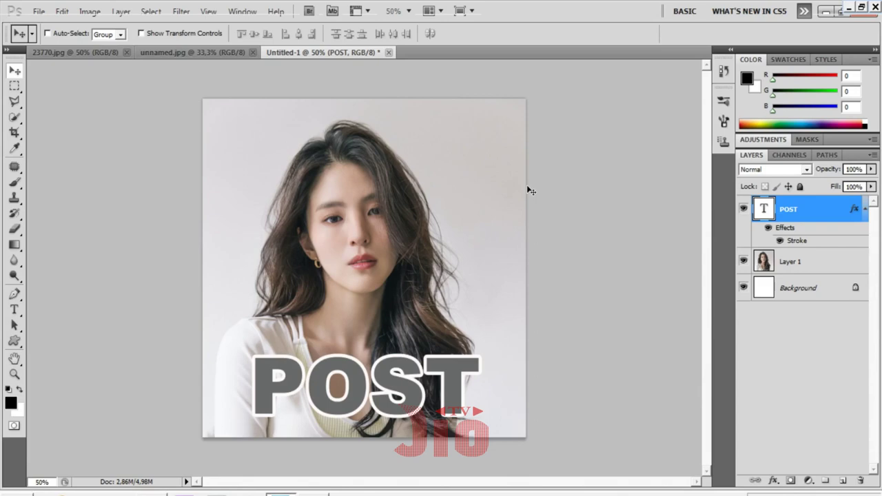
Step: Create a new 400 × 500 px RGB document with a white background at 72 pixels/inch
left_click(39, 11)
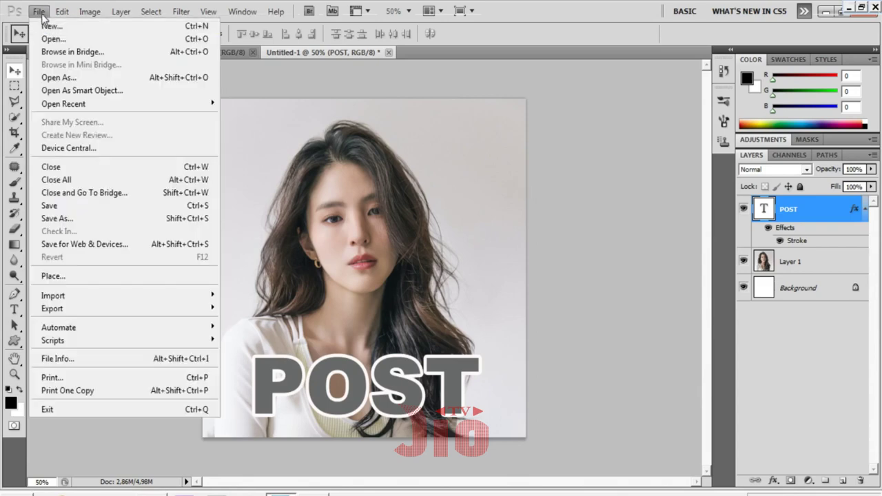
left_click(52, 27)
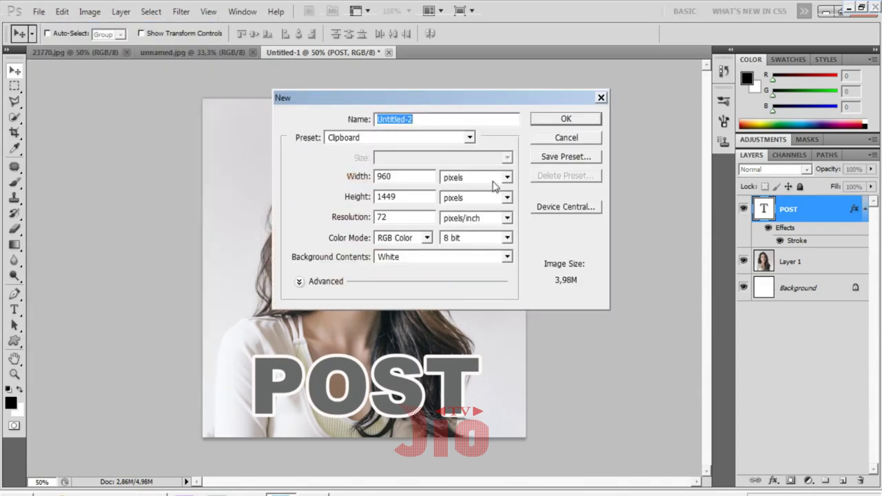
left_click(494, 180)
left_click(475, 191)
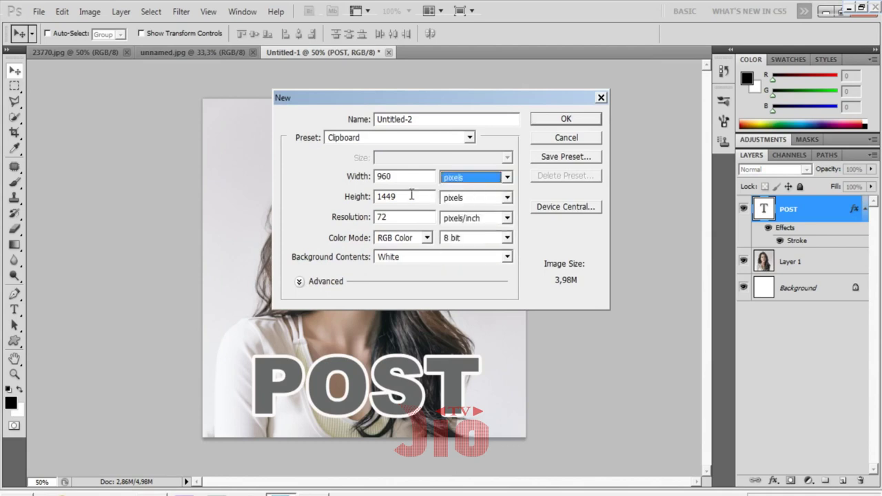
double_click(411, 178)
type("4")
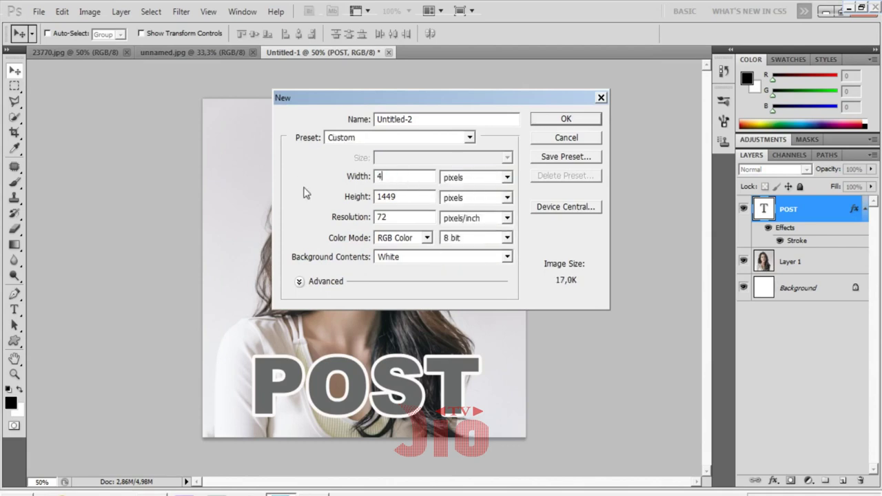
double_click(413, 197)
type("5")
left_click(427, 176)
type("0000")
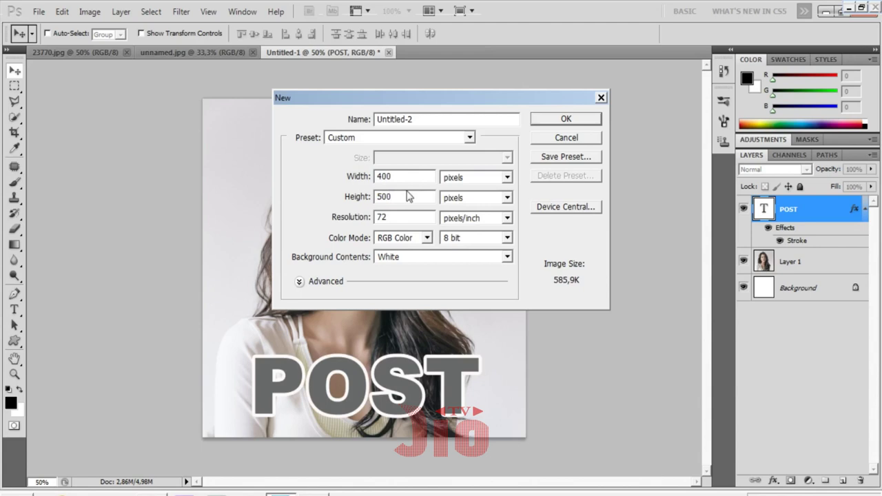
left_click_drag(403, 179, 350, 183)
left_click_drag(400, 199, 351, 203)
left_click(582, 123)
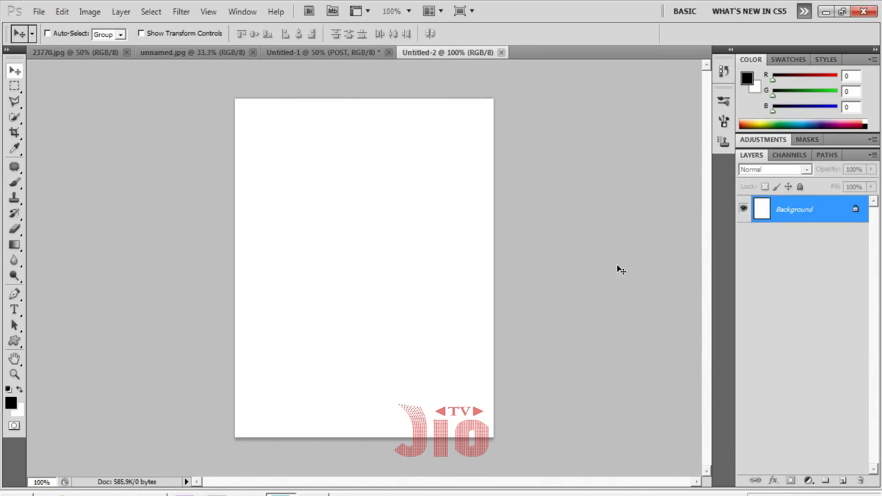
Step: Resize the blank image to 700 px wide with its proportions constrained
left_click(89, 12)
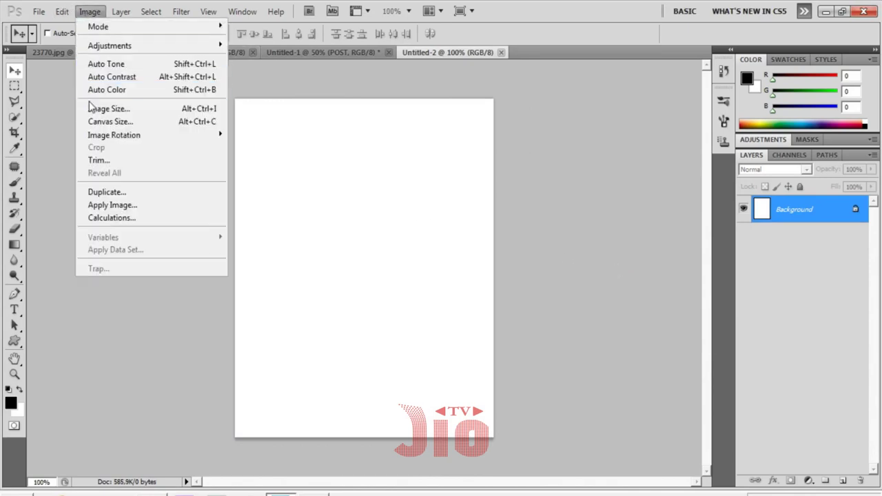
left_click(97, 108)
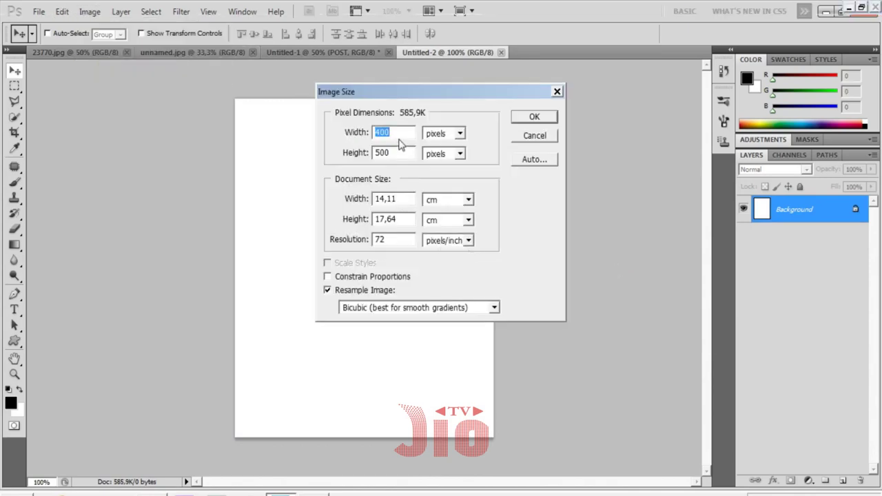
left_click(327, 277)
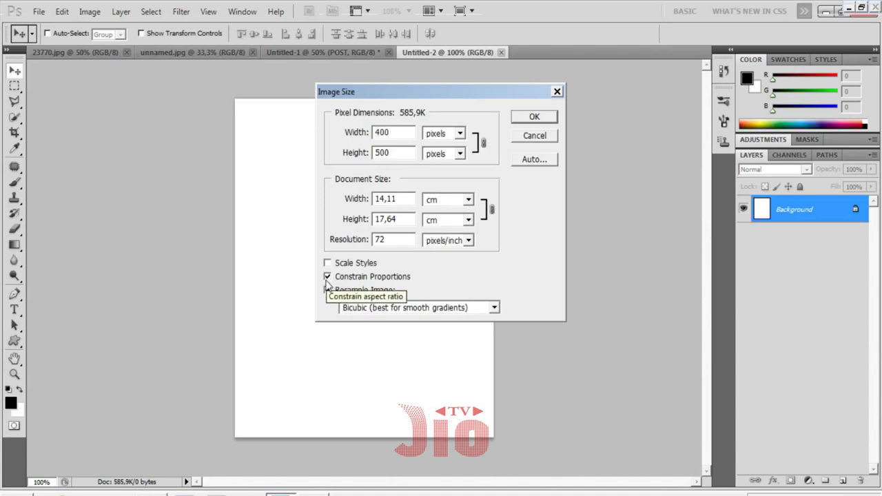
left_click(363, 136)
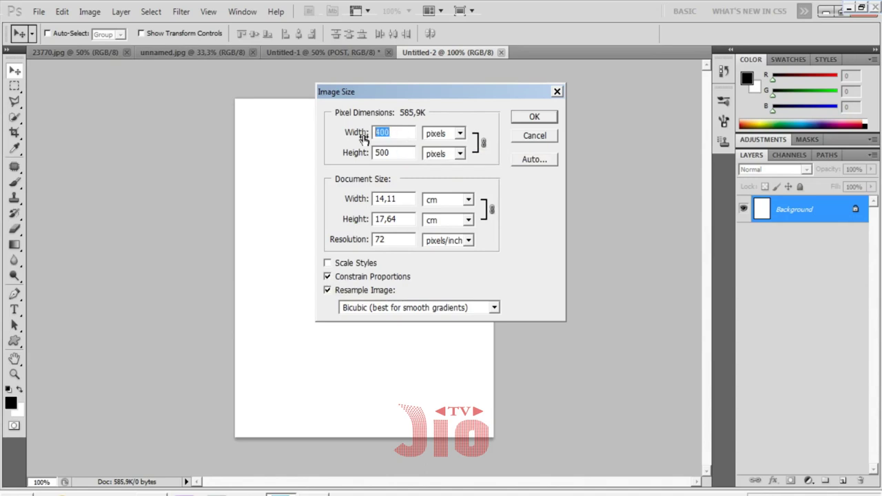
type("800")
left_click(416, 152)
left_click_drag(416, 153, 365, 154)
type("700")
left_click(398, 152)
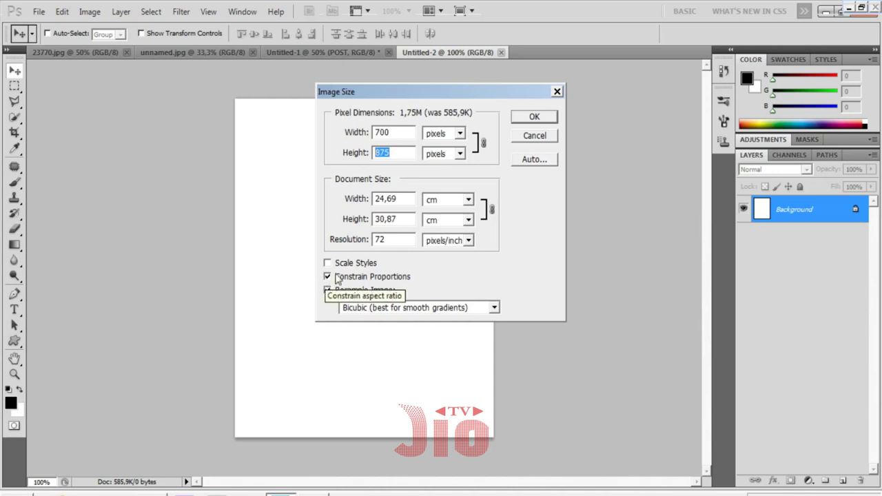
double_click(393, 133)
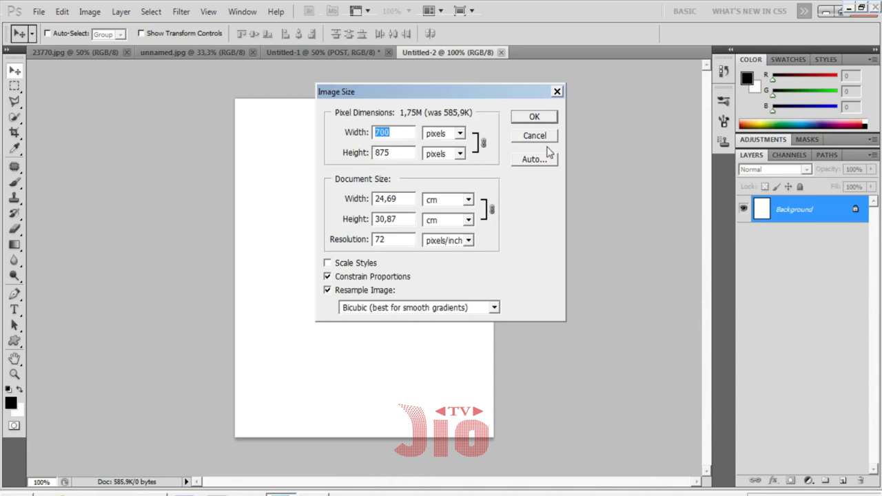
left_click(532, 119)
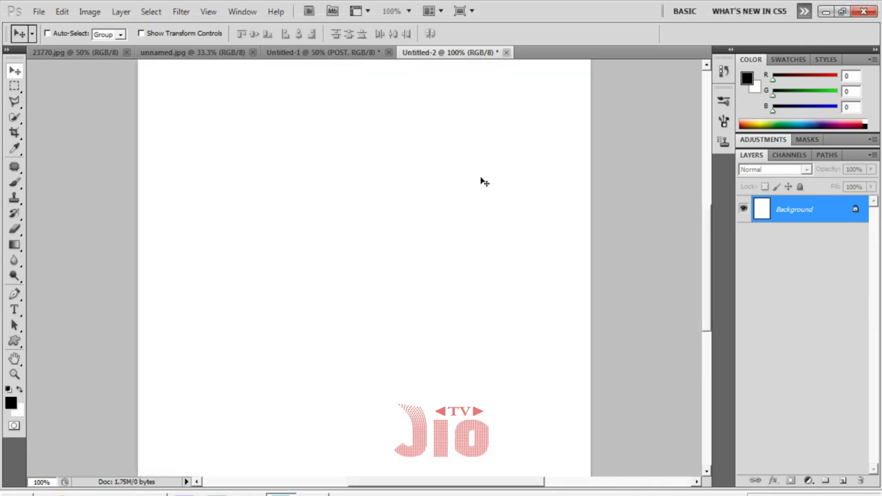
key("ctrl+minus")
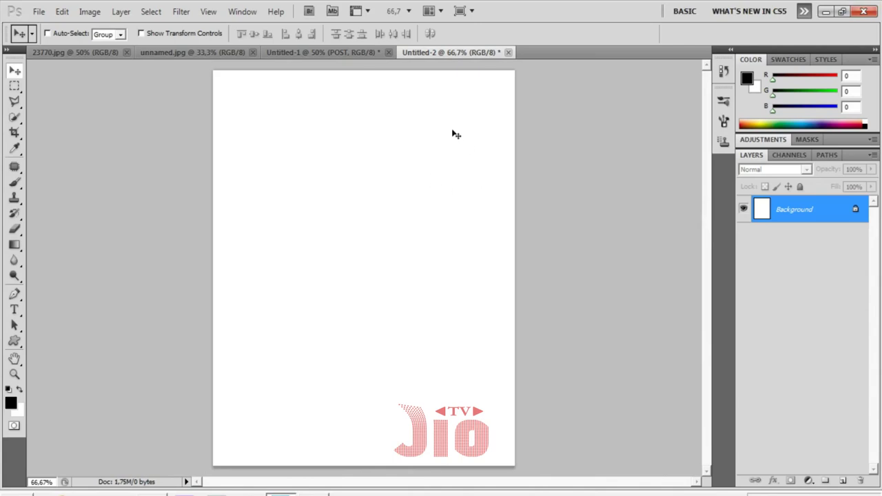
Step: Bring the portrait from unnamed.jpg into Untitled-2 and scale it to about 77% so it covers the canvas
left_click(309, 53)
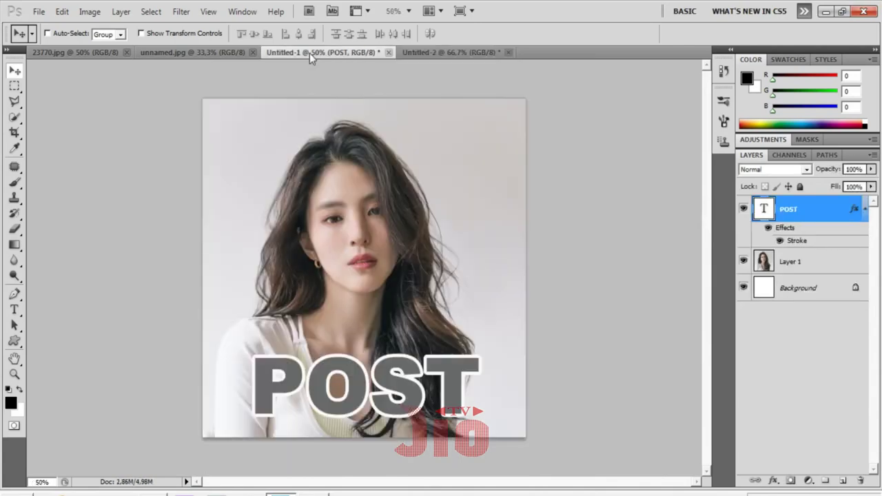
left_click(187, 54)
left_click_drag(385, 171, 459, 170)
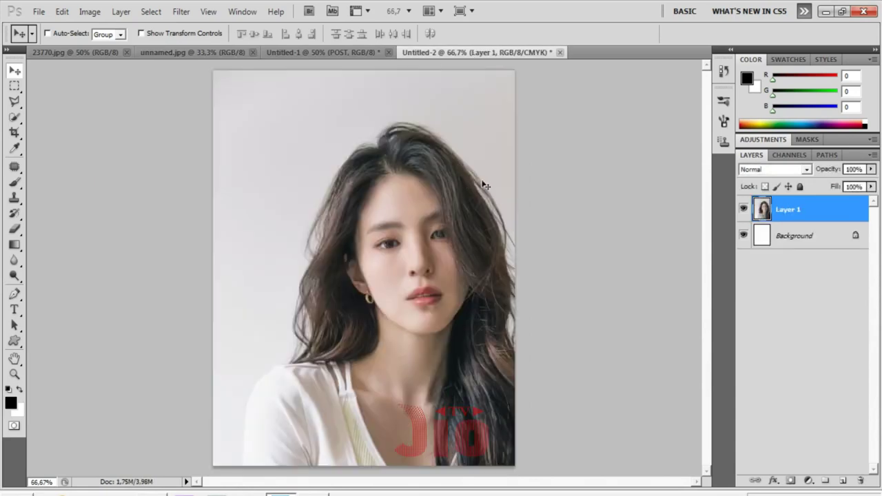
key("ctrl+t")
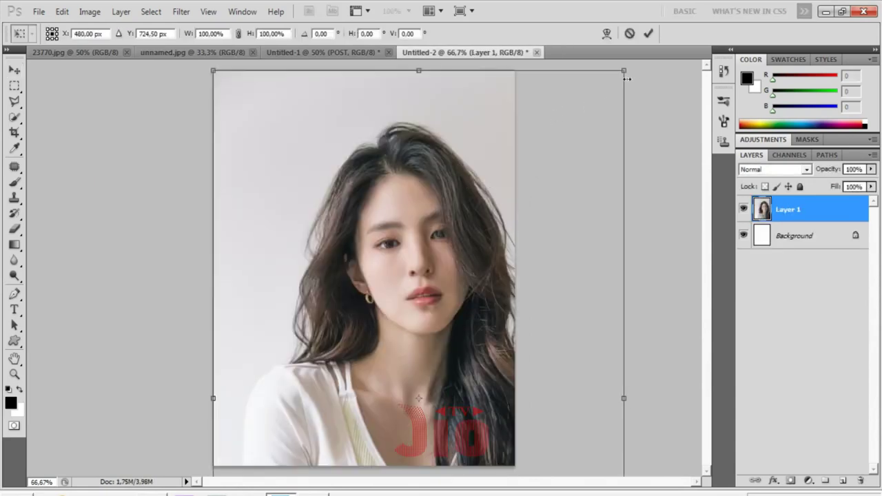
left_click_drag(622, 73, 480, 99)
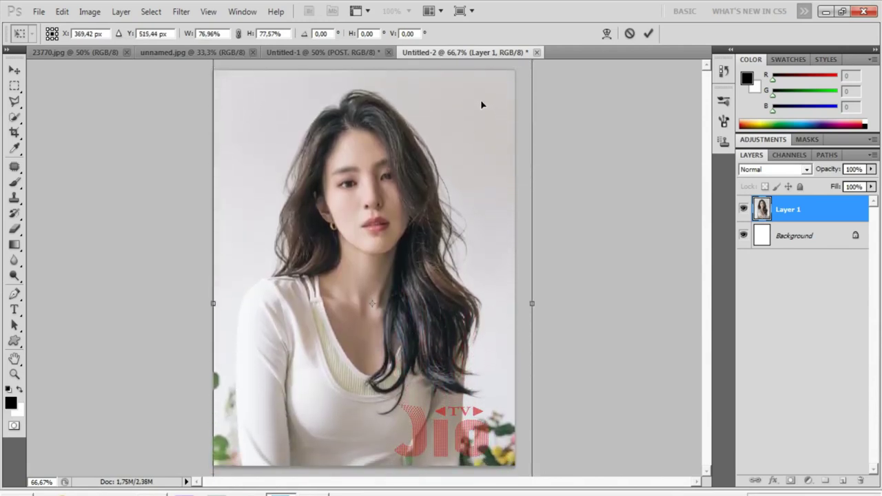
key("Return")
Step: Tile the open documents, copy the POST text layer from Untitled-1 into Untitled-2, and return to the single-document view
left_click(428, 11)
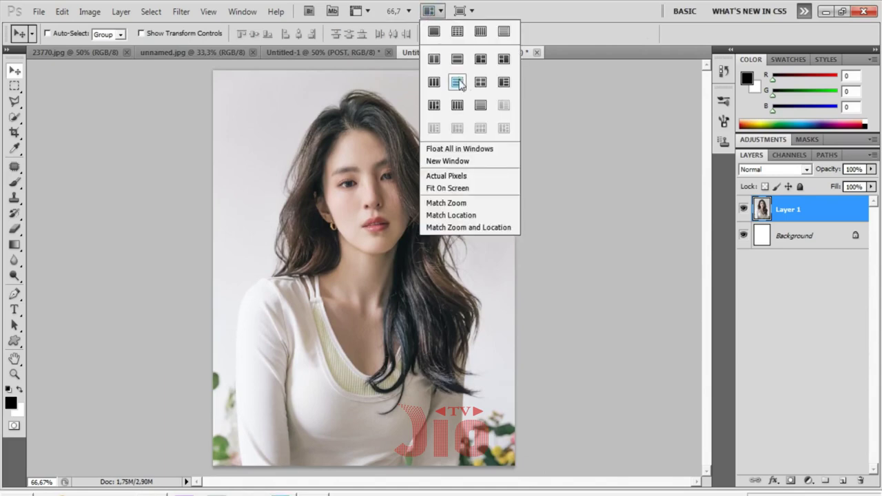
left_click(480, 82)
left_click(580, 136)
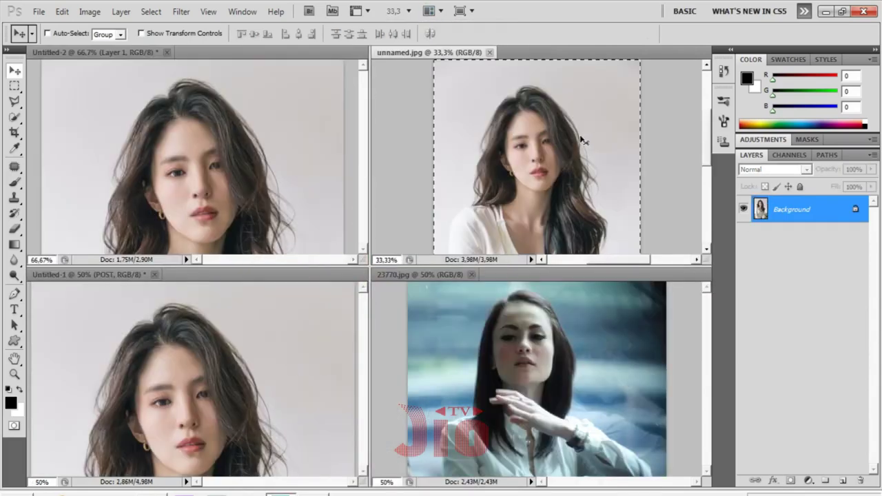
scroll(581, 136, "down", 3)
left_click(288, 350)
left_click_drag(794, 220, 267, 142)
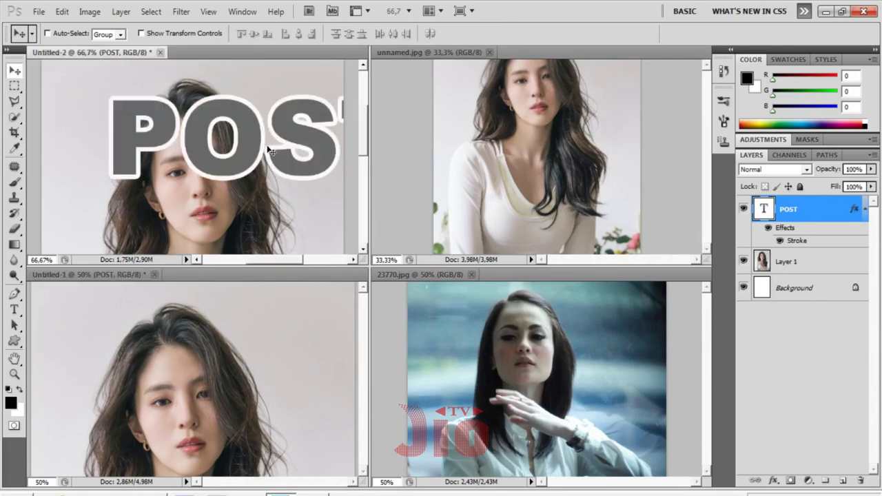
scroll(289, 135, "down", 1)
left_click(429, 10)
left_click(434, 32)
Step: Shrink the POST text to roughly three-quarters of the canvas width and center it near the photo's lower edge
left_click_drag(392, 219, 338, 441)
key("ctrl+t")
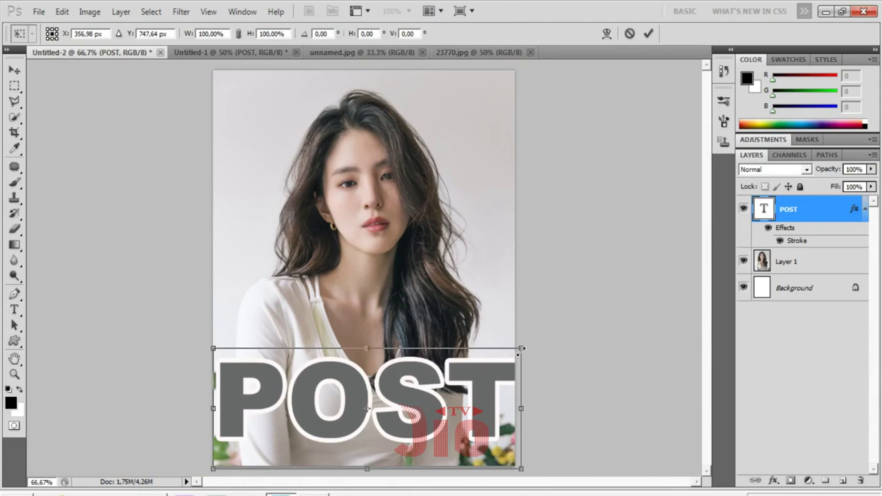
left_click_drag(521, 348, 456, 372)
left_click_drag(424, 419, 451, 422)
key("Return")
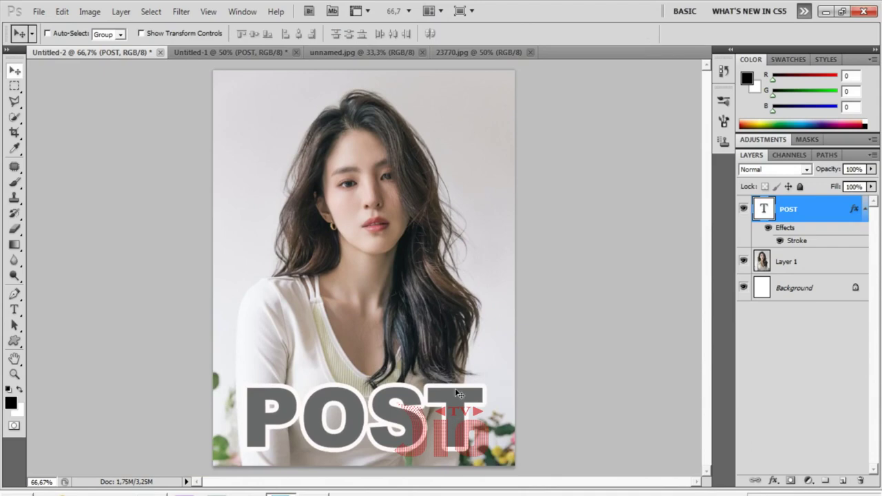
Step: Save the portrait-format design as a JPEG copy named post 45 in the hand folder
key("ctrl+shift+s")
type("pso")
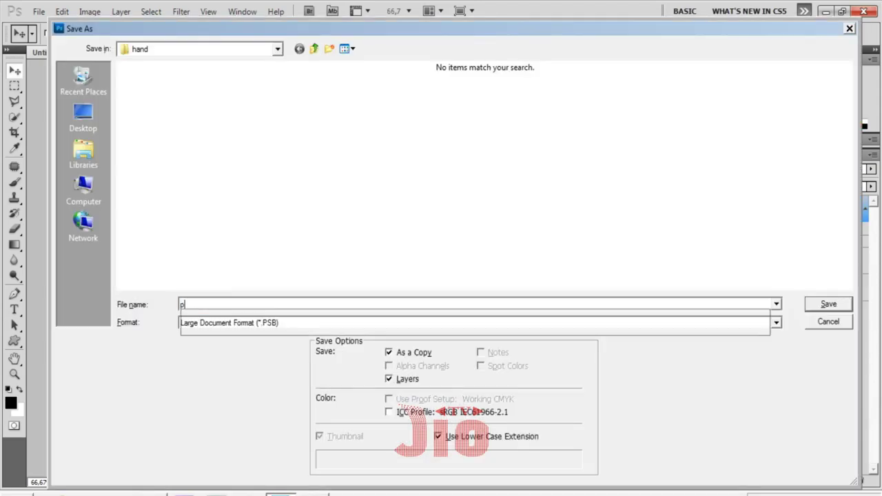
key("BackSpace")
key("BackSpace")
key("BackSpace")
type("post 45")
left_click(263, 323)
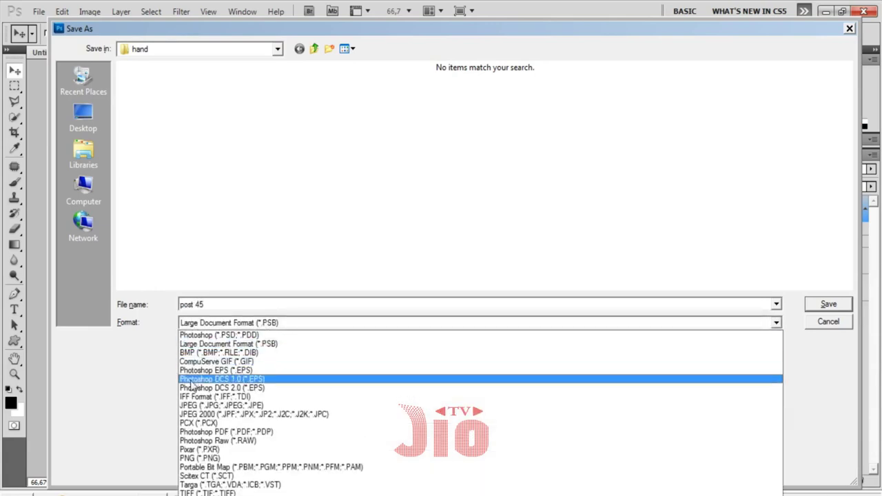
left_click(194, 405)
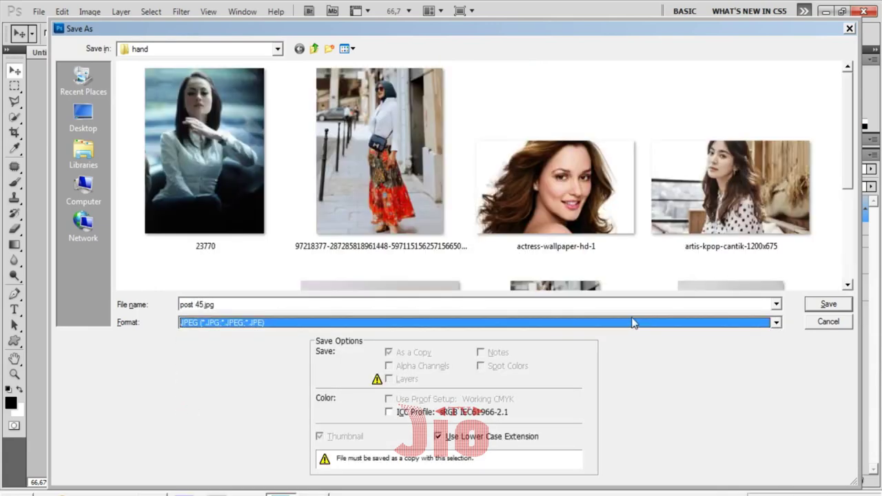
left_click(827, 305)
left_click(514, 127)
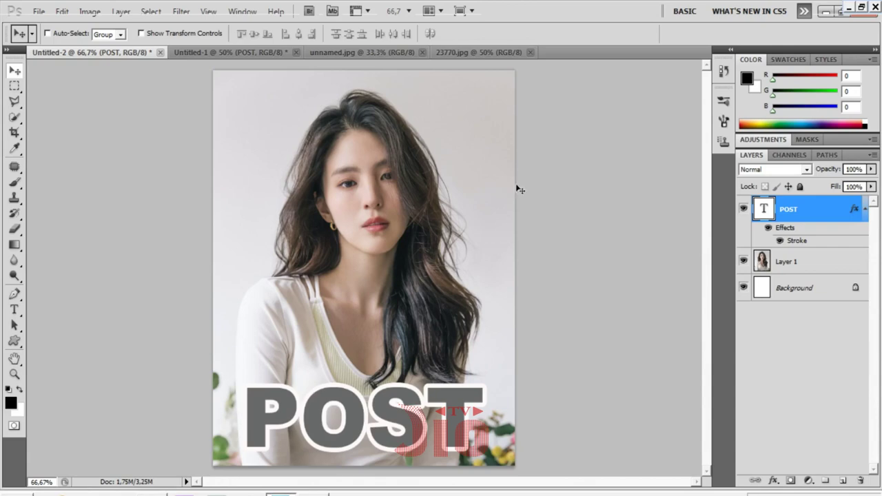
left_click(525, 52)
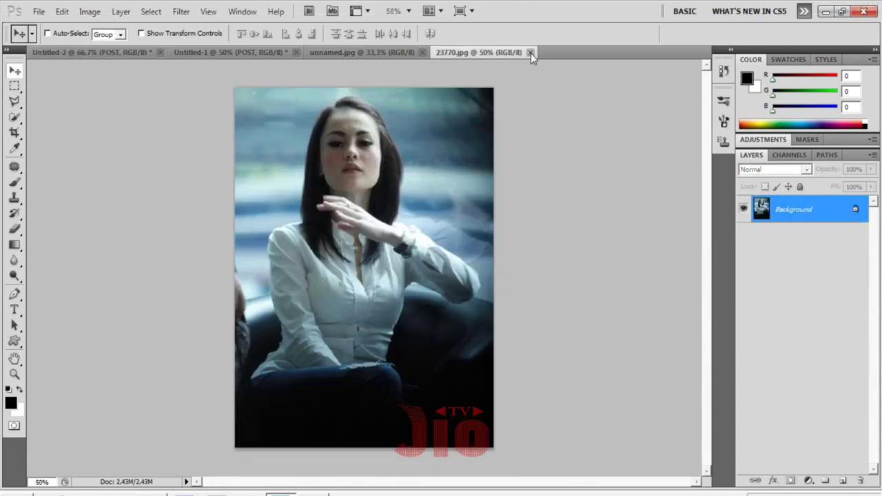
left_click(348, 54)
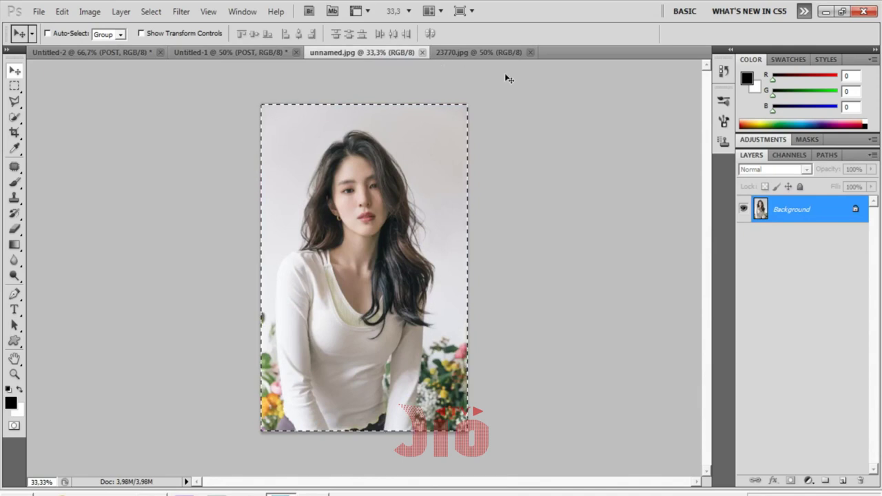
left_click(492, 57)
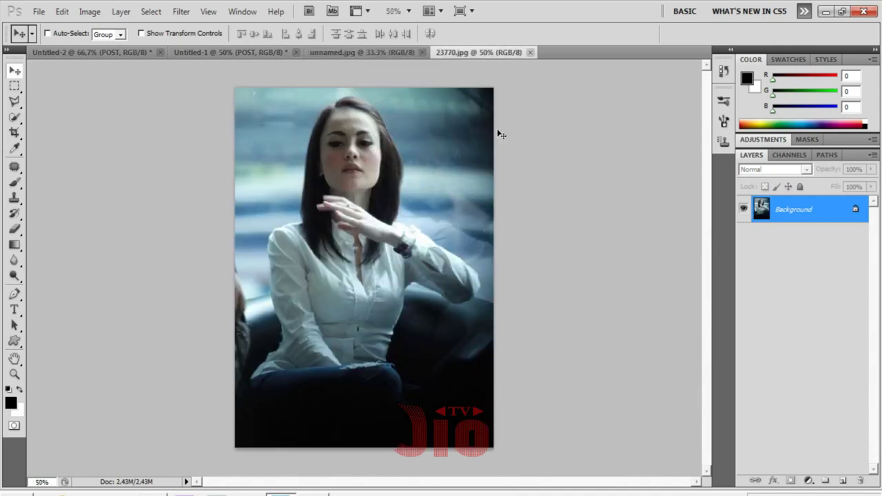
Step: Create a new blank RGB document 900 pixels wide and 1600 pixels high at 72 pixels/inch with a white background
key("ctrl+n")
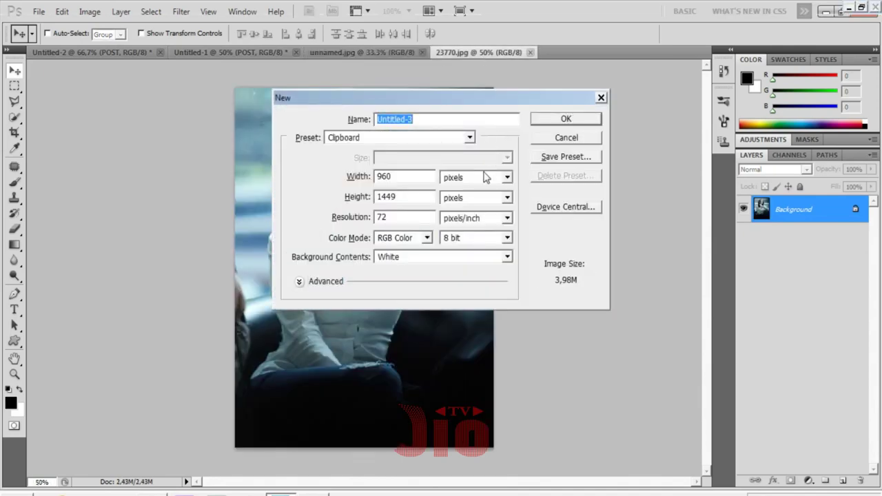
left_click(413, 177)
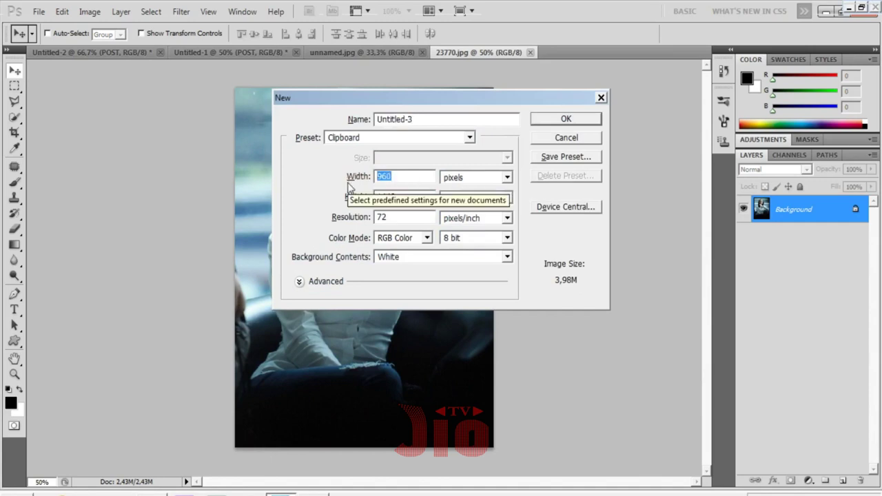
type("9")
key("Tab")
type("16")
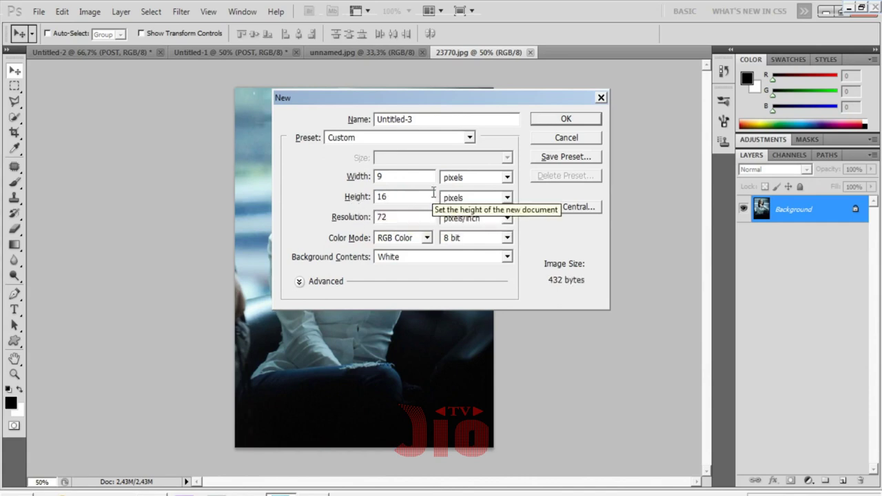
left_click(396, 177)
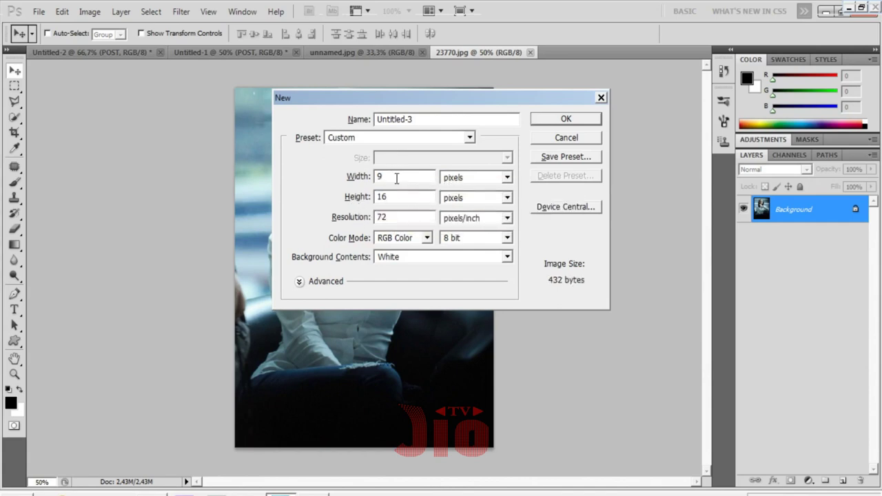
type("00")
left_click(397, 200)
type("00")
left_click(565, 120)
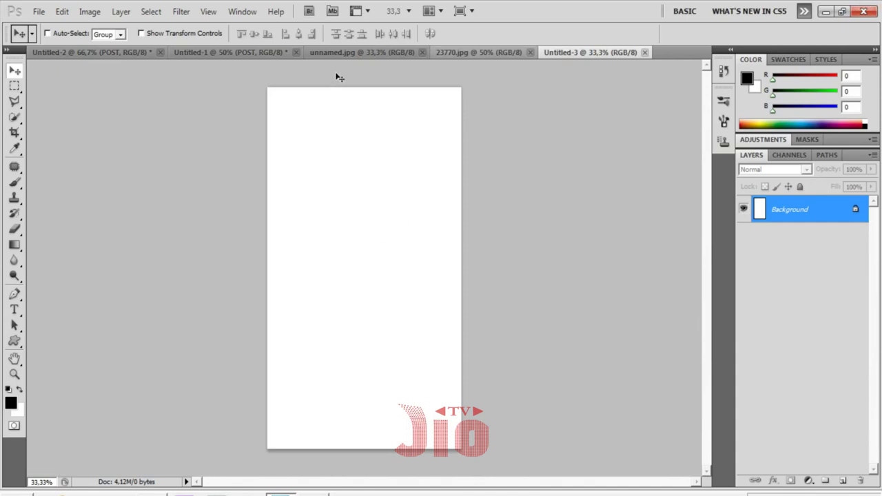
Step: Paste the already copied portrait from unnamed.jpg into the blank Untitled-3 document
left_click(322, 55)
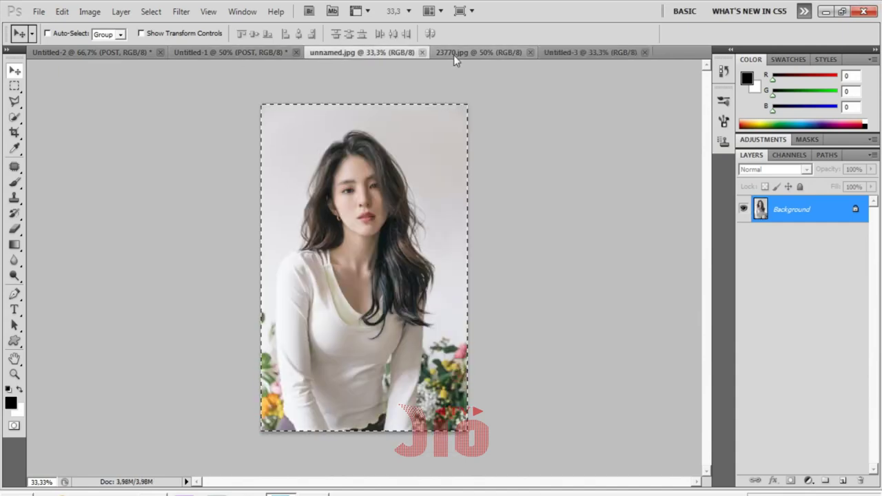
left_click(453, 56)
left_click(390, 55)
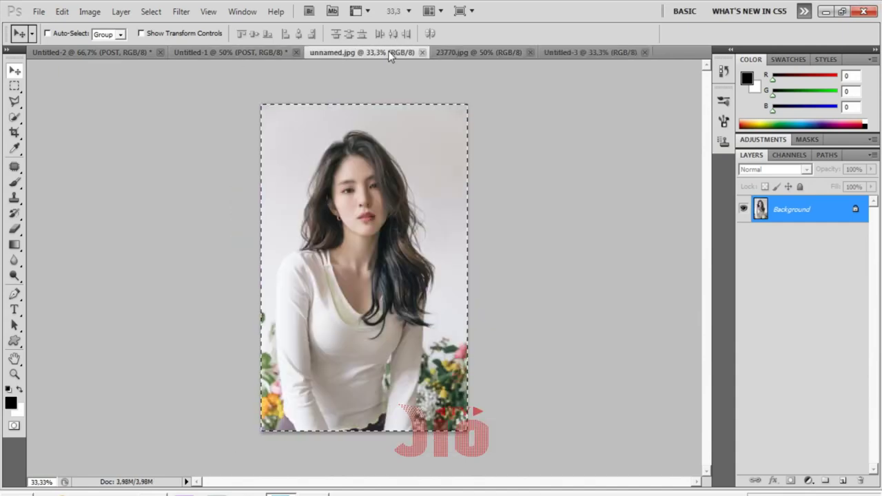
left_click(560, 51)
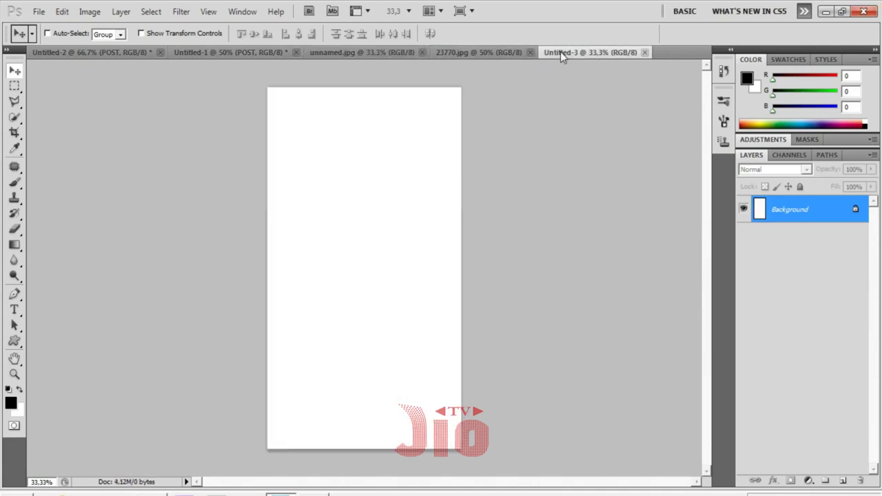
key("ctrl+v")
Step: Scale the pasted portrait proportionally to about 112% and shift it so that it covers the whole canvas with the woman centered
key("ctrl+t")
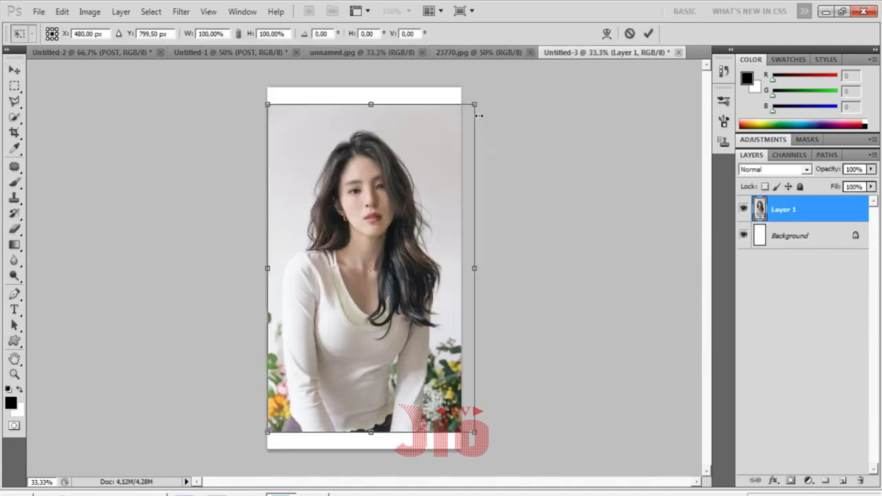
left_click_drag(475, 103, 487, 80)
left_click_drag(488, 433, 502, 458)
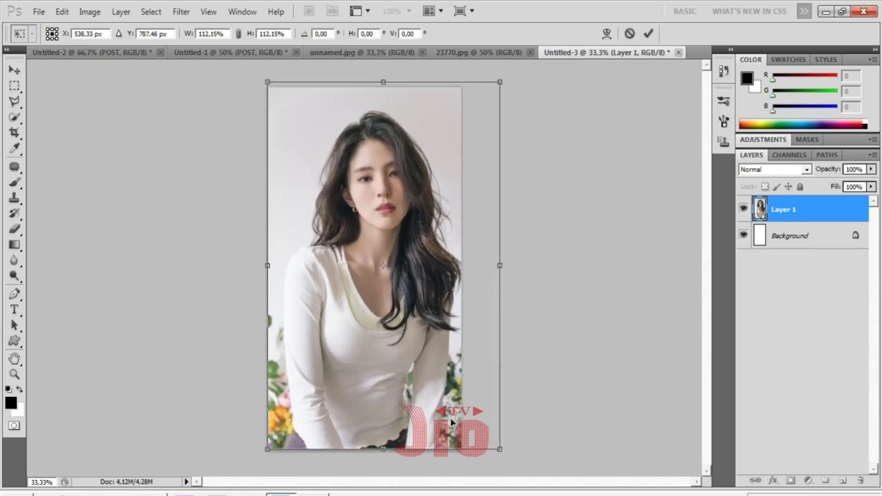
left_click_drag(458, 423, 449, 425)
key("Return")
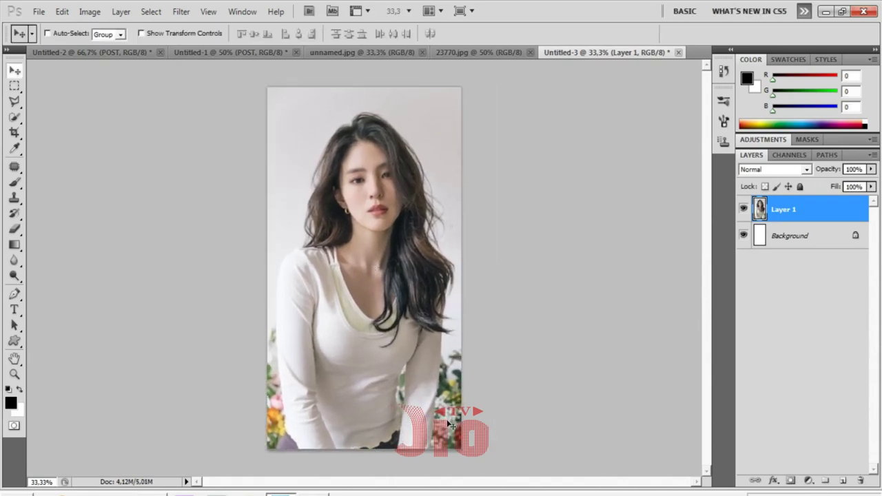